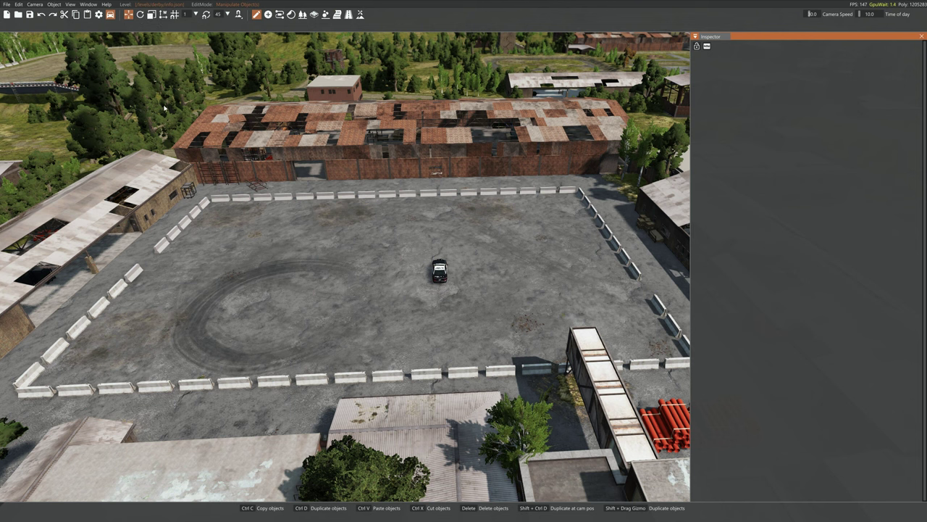
Select the police car in the middle of the arena, and enter and leave the object creation mode
key(w)
right_drag(246, 238, 250, 244)
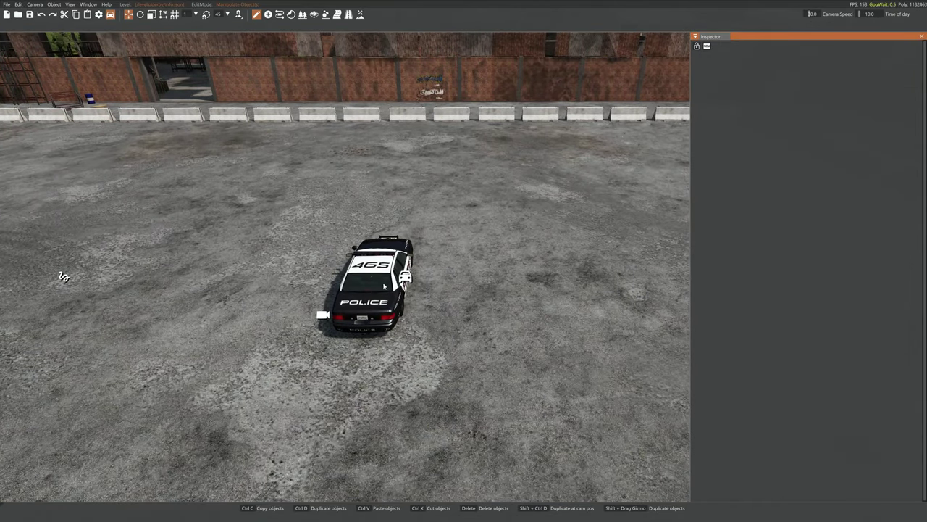
click(408, 280)
right_drag(431, 321, 433, 313)
key(a)
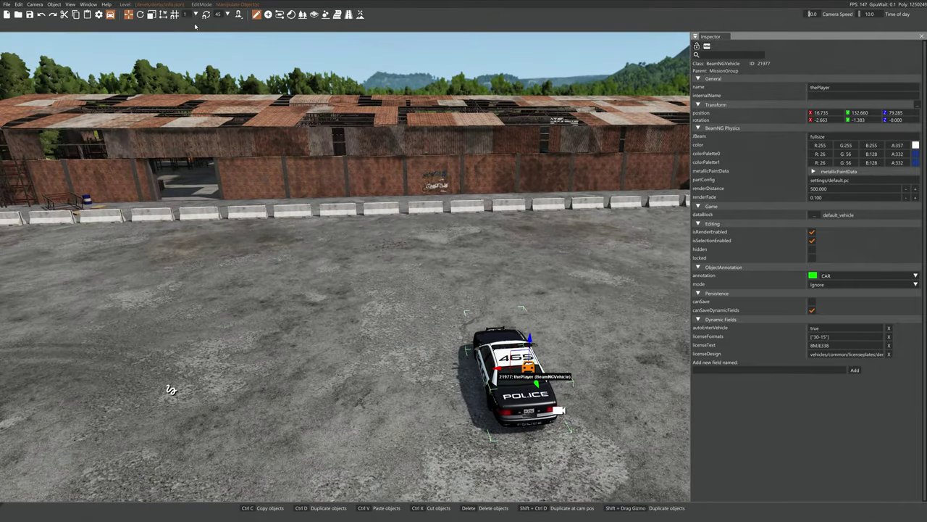
click(256, 15)
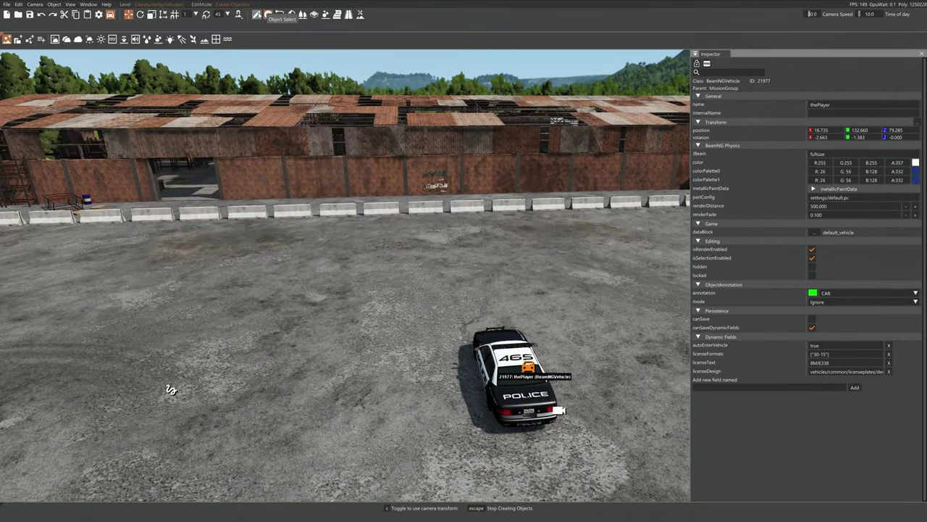
click(258, 16)
Duplicate the police car beside the original and delete the copy
key(d)
right_drag(255, 74, 255, 117)
key(w)
key(a)
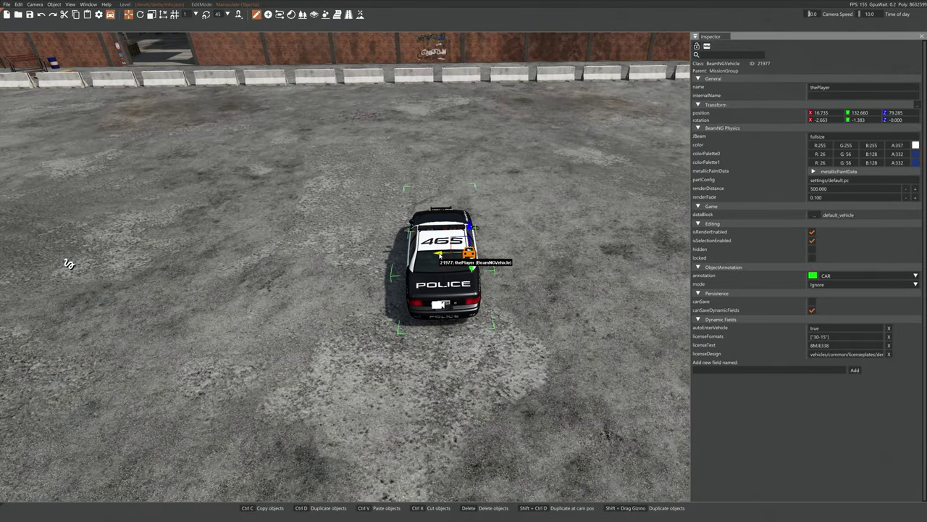
key(ctrl+d)
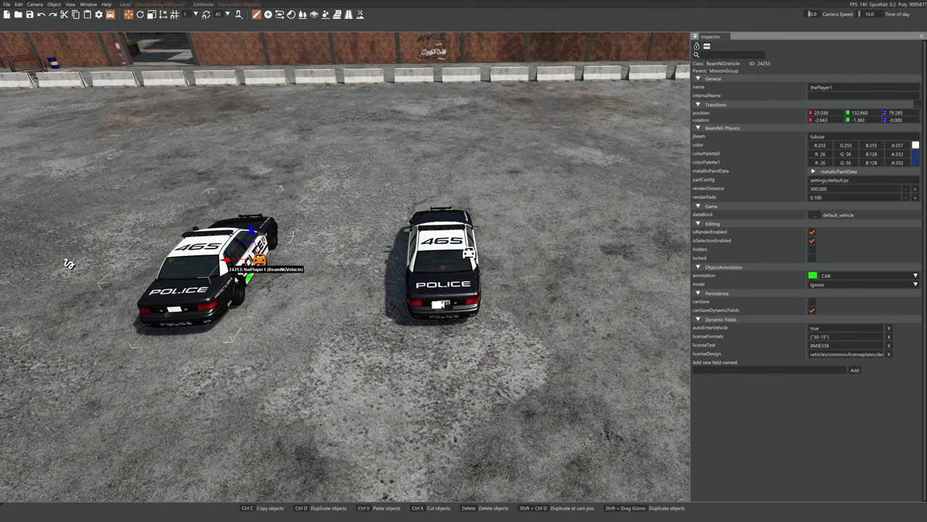
key(Delete)
Pull a duplicate out of a concrete barrier in the row along the brick wall and delete the copy
right_drag(248, 310, 174, 311)
key(w)
click(464, 319)
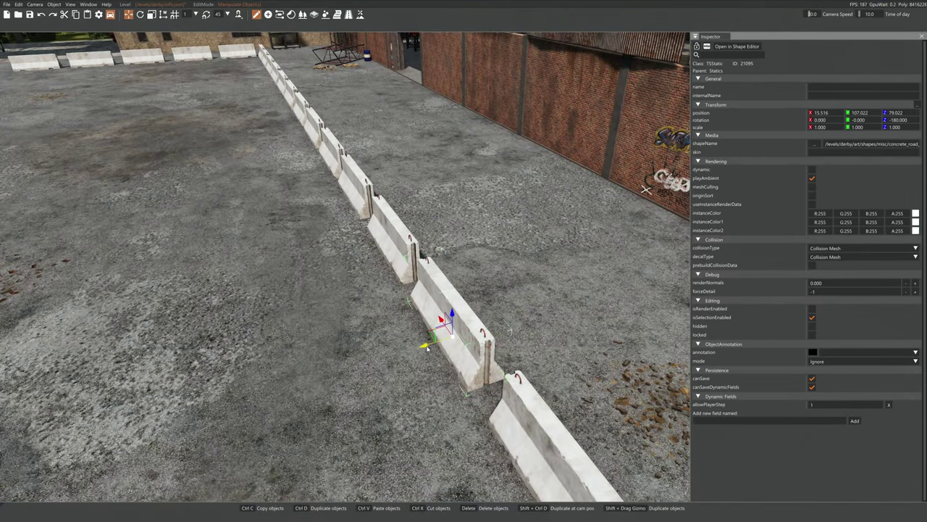
shift+drag(427, 347, 247, 395)
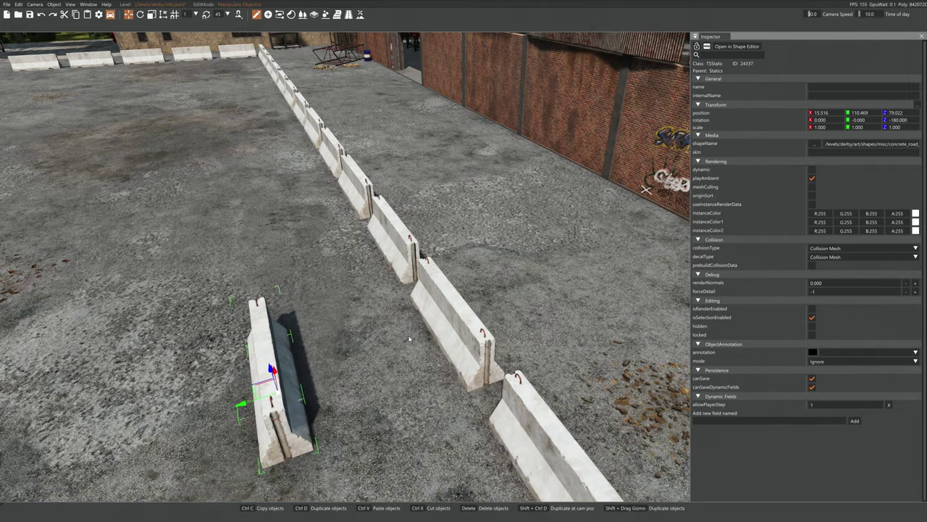
key(Delete)
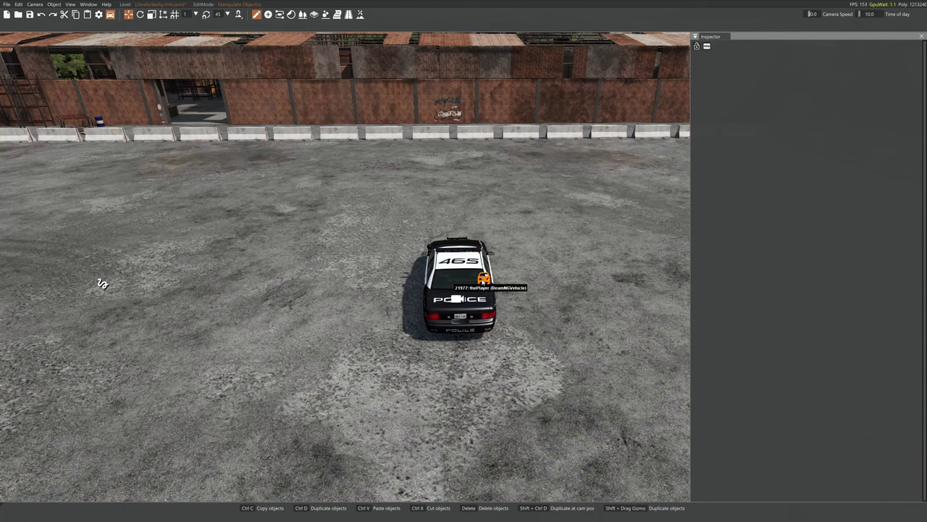
Tilt the police car by about 52 degrees and raise it above the ground to about 81.9 on Z
click(455, 286)
key(2)
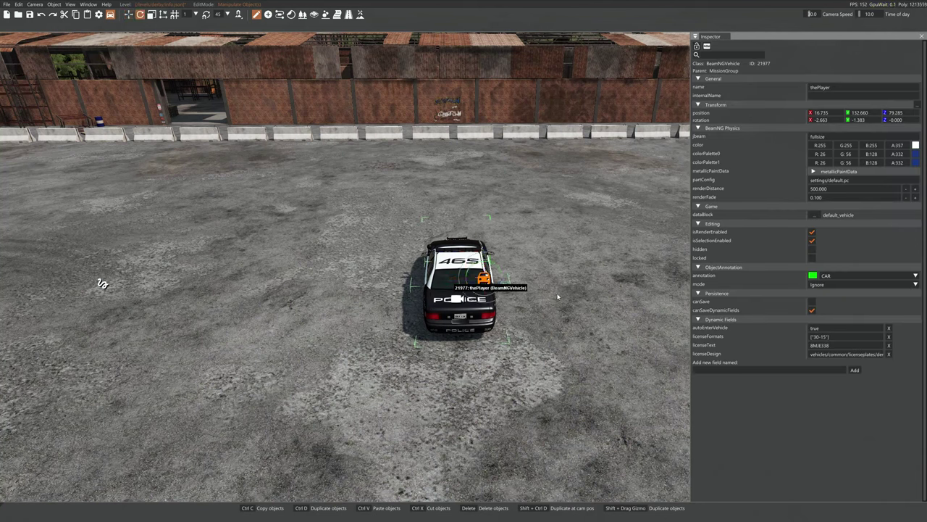
drag(496, 287, 448, 110)
key(1)
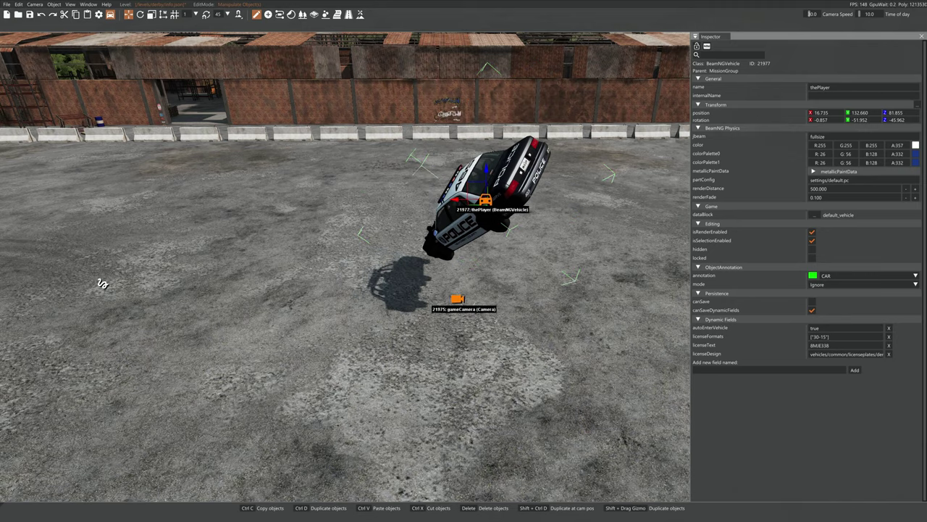
Leave the world editor and reload the police car in the game view
key(F11)
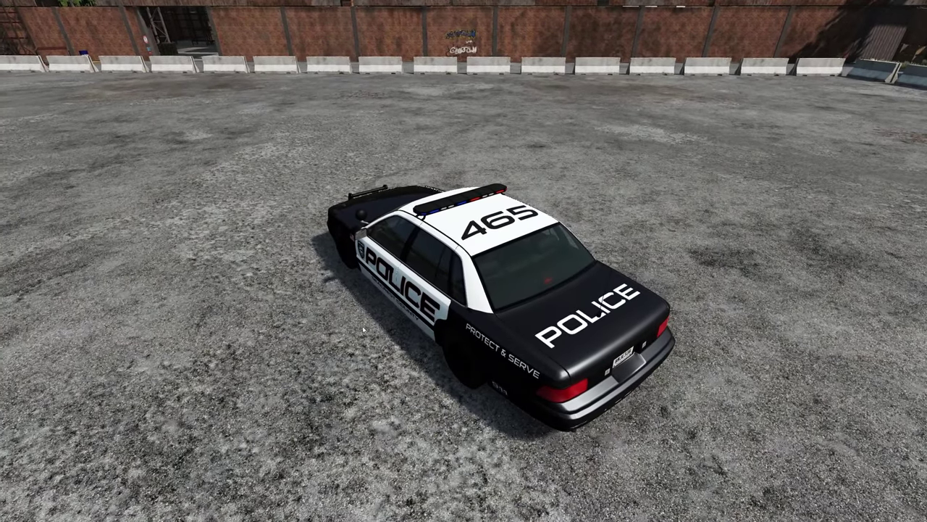
key(ctrl)
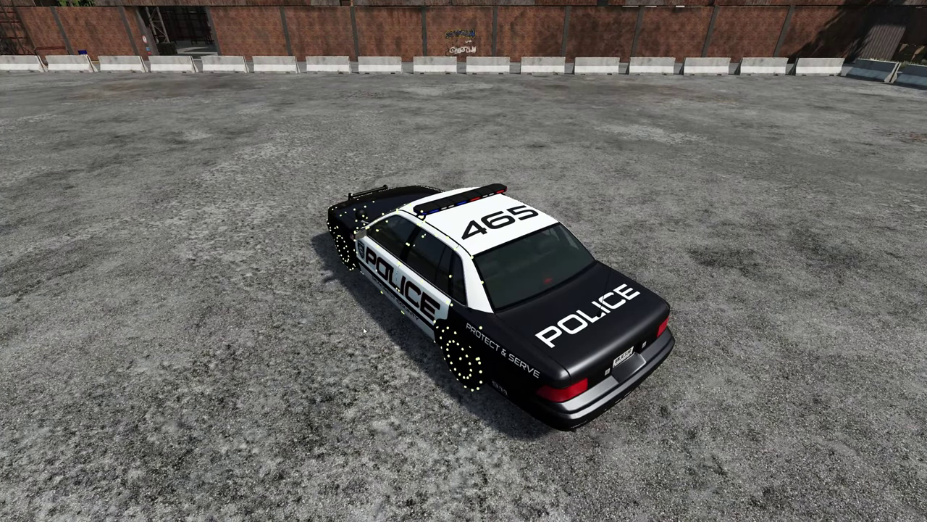
key(ctrl+r)
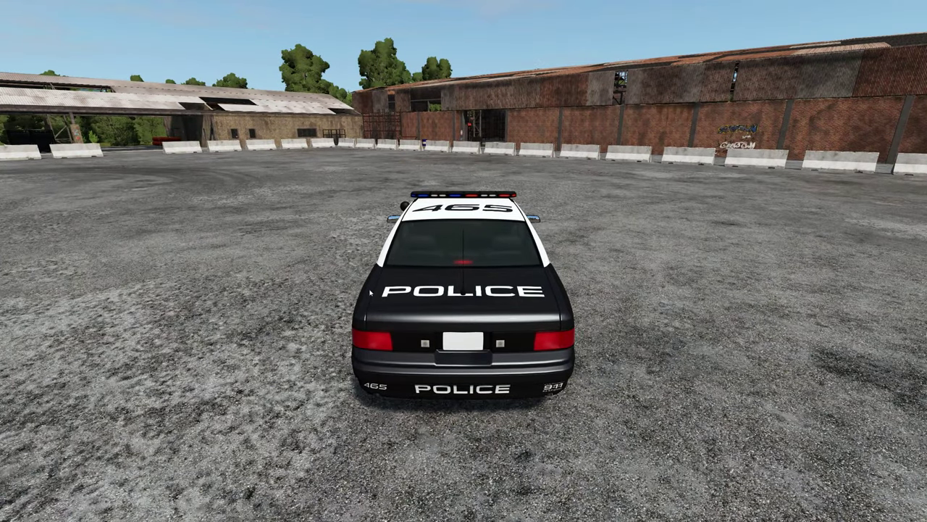
key(ctrl)
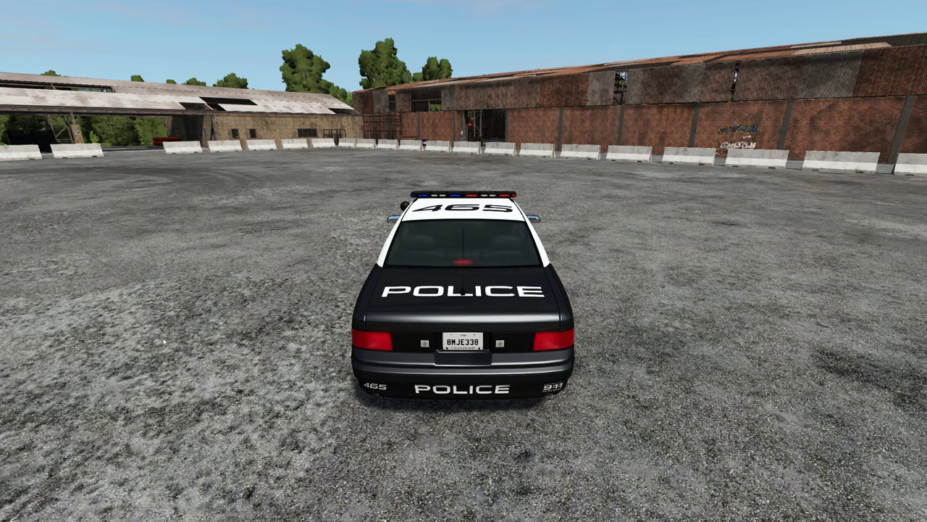
Reopen the world editor, switch the gizmo from world to object coordinates and toggle grid snapping
key(F11)
right_drag(235, 252, 236, 279)
key(s)
key(w)
key(a)
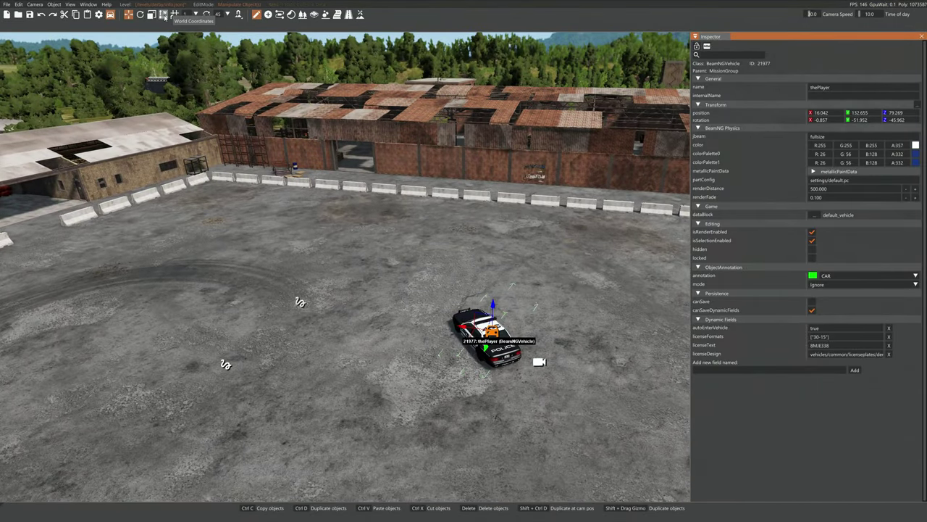
click(164, 16)
click(163, 14)
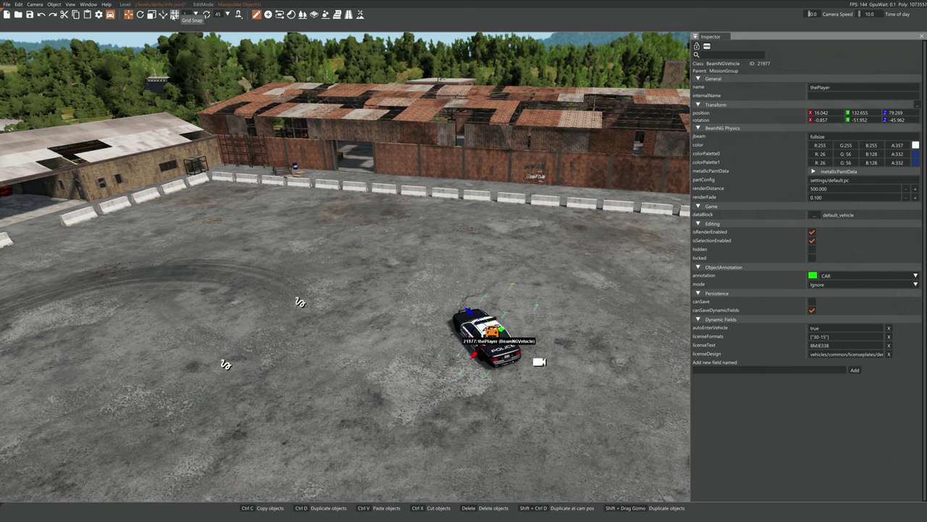
click(175, 15)
Try moving concrete barriers along the brick wall with the translate gizmo and undo the moves
key(w)
right_drag(265, 187, 340, 180)
key(w)
key(s)
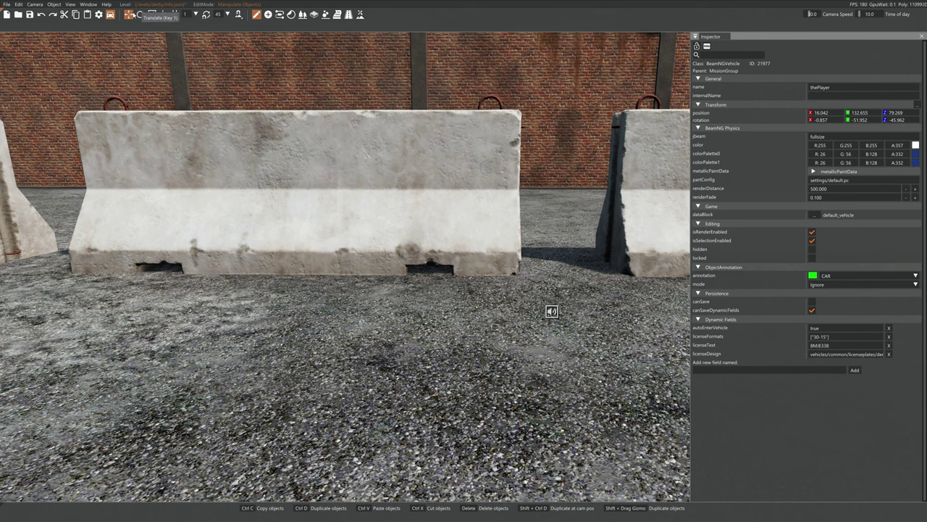
click(275, 202)
drag(310, 236, 305, 231)
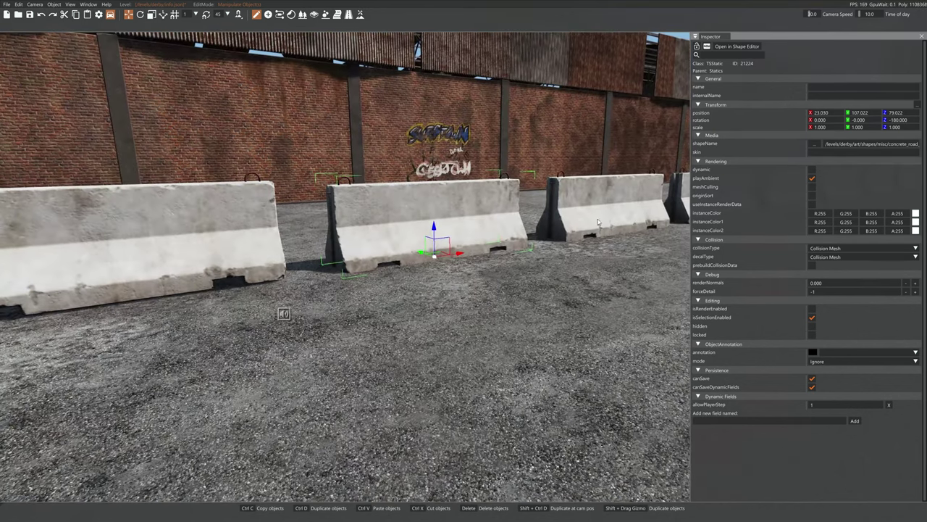
drag(434, 229, 434, 234)
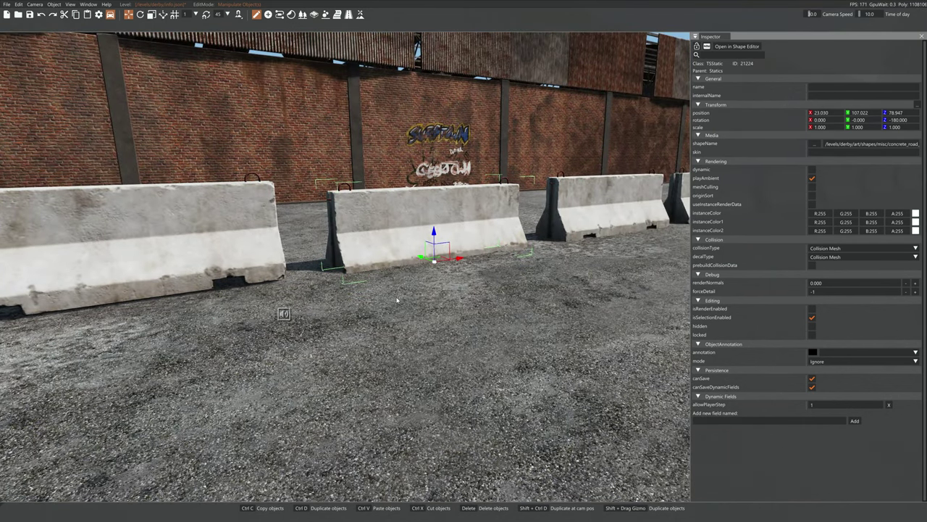
key(ctrl+z)
key(ctrl+z)
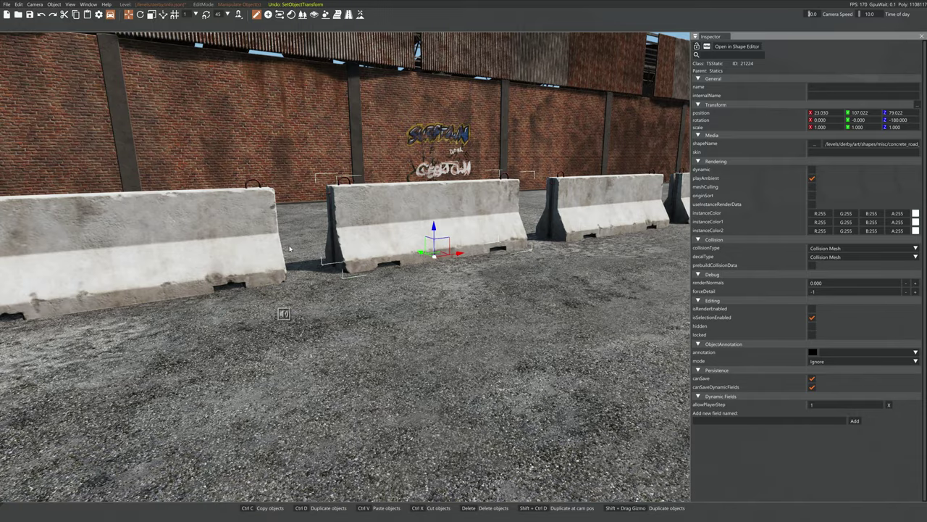
Activate the scale tool and select the police car in the arena
key(w)
right_drag(536, 246, 420, 286)
key(s)
key(w)
key(d)
key(s)
click(151, 15)
click(471, 214)
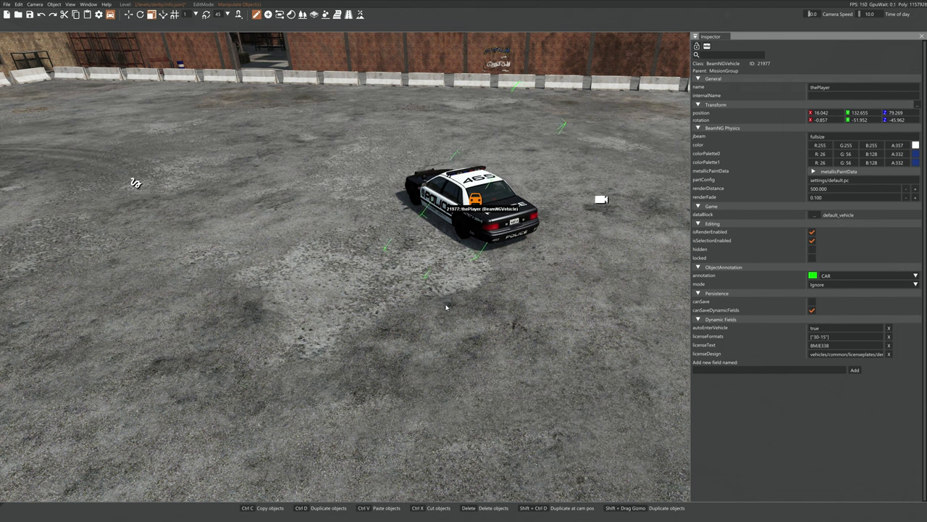
Leave the world editor and spawn an additional ETK 800 Series Resizable in the Car Crusher configuration
key(F11)
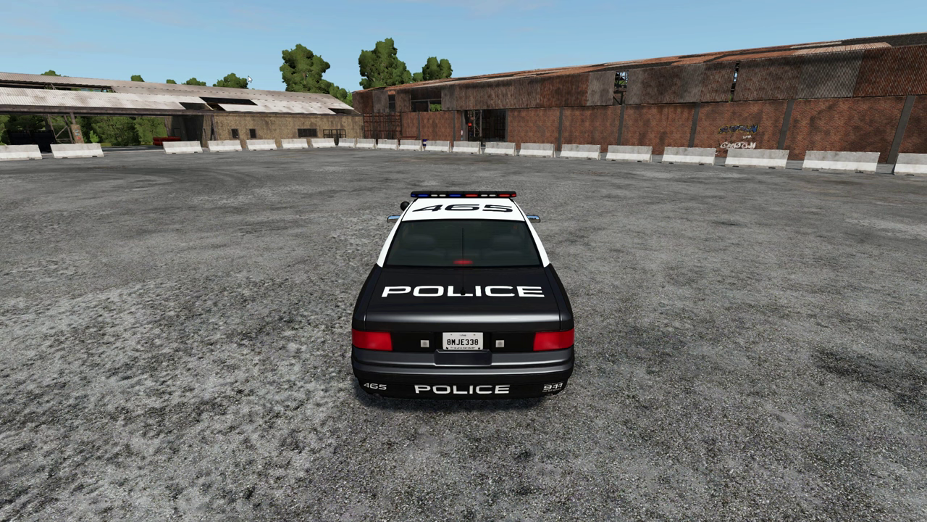
key(Escape)
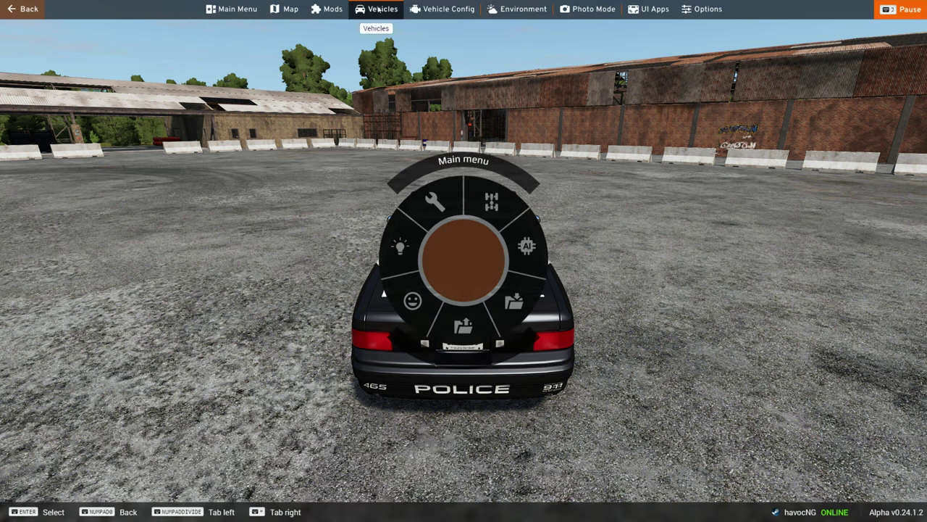
key(Return)
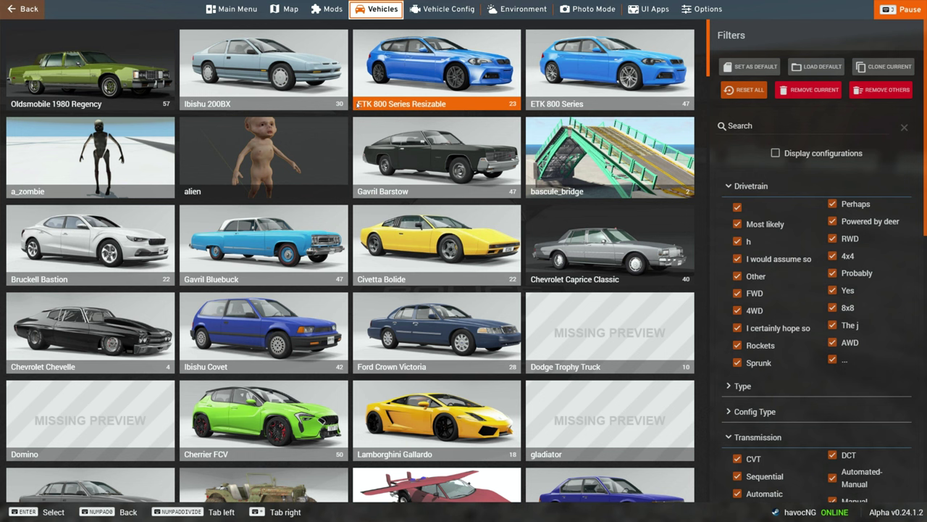
click(419, 97)
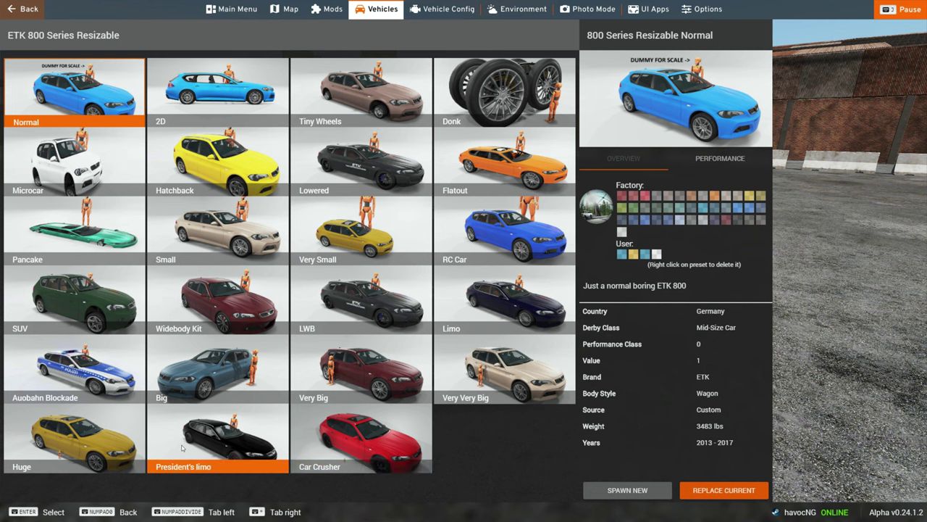
click(350, 436)
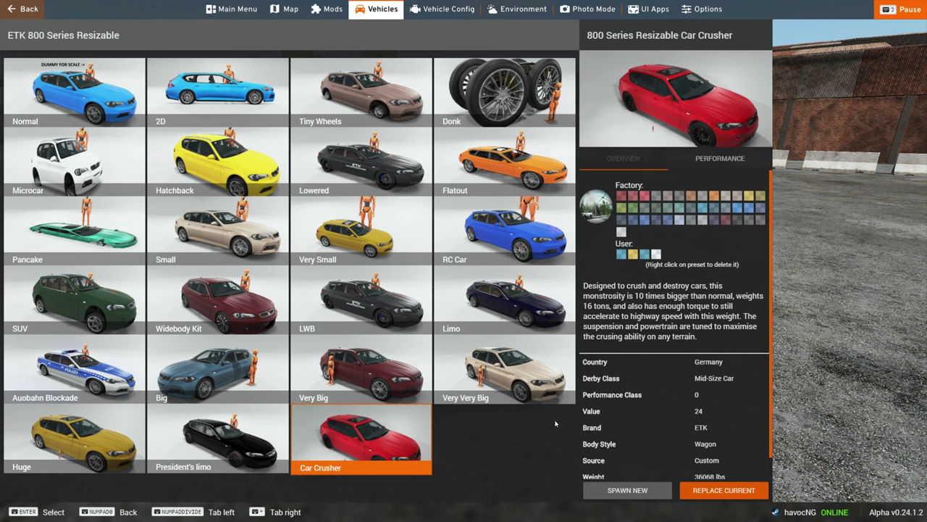
click(628, 490)
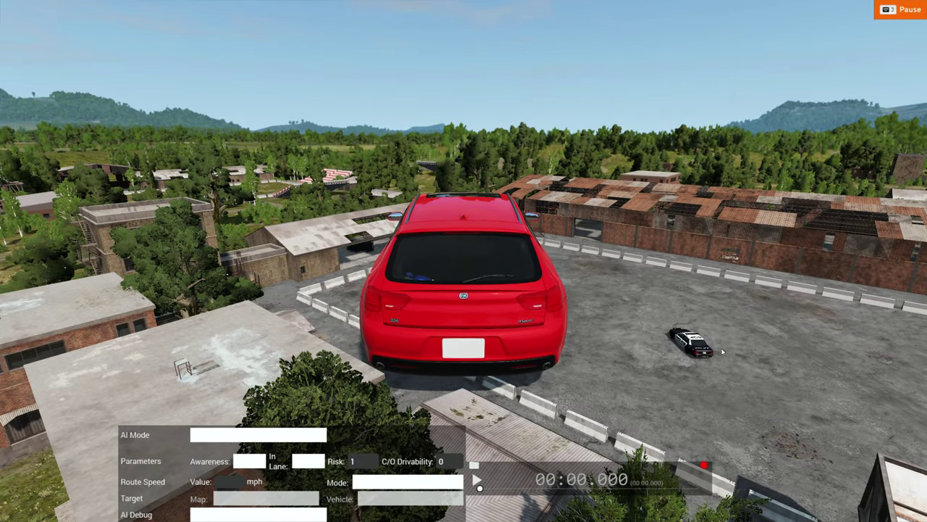
Remove the giant red Car Crusher vehicle from the level
right_drag(637, 344, 500, 283)
key(e)
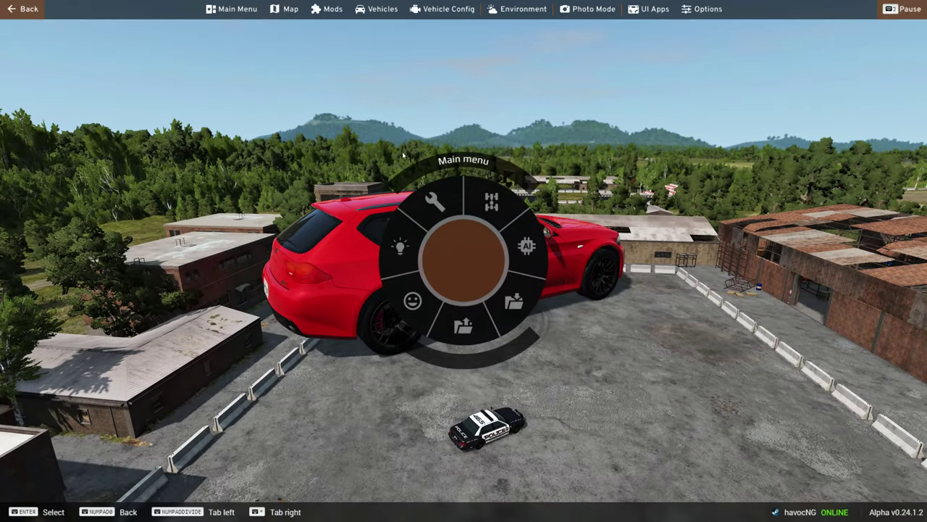
click(440, 219)
click(414, 304)
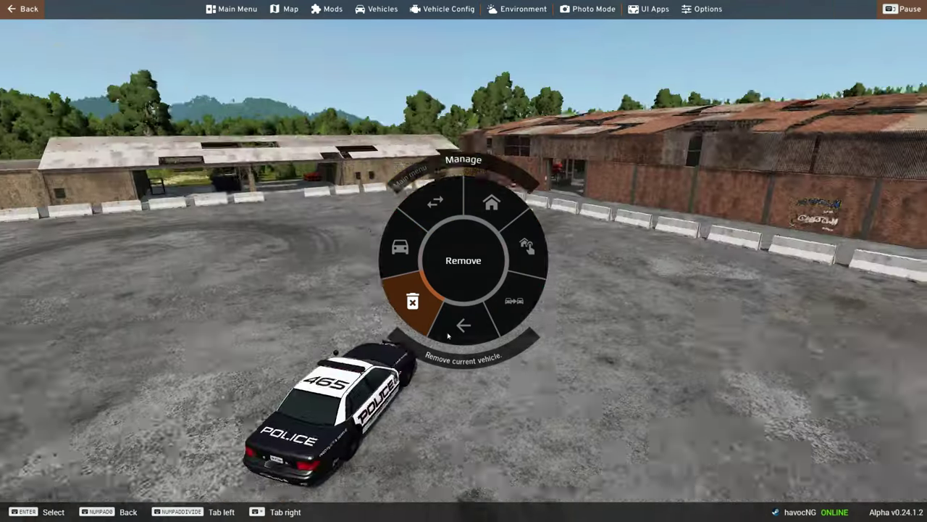
Reopen the world editor and enable rotation snapping
key(F11)
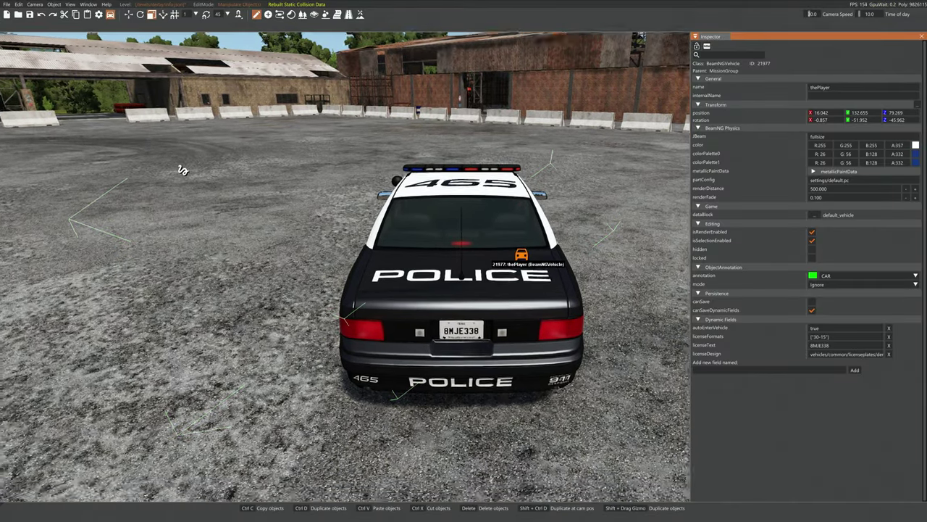
right_drag(345, 266, 308, 264)
key(s)
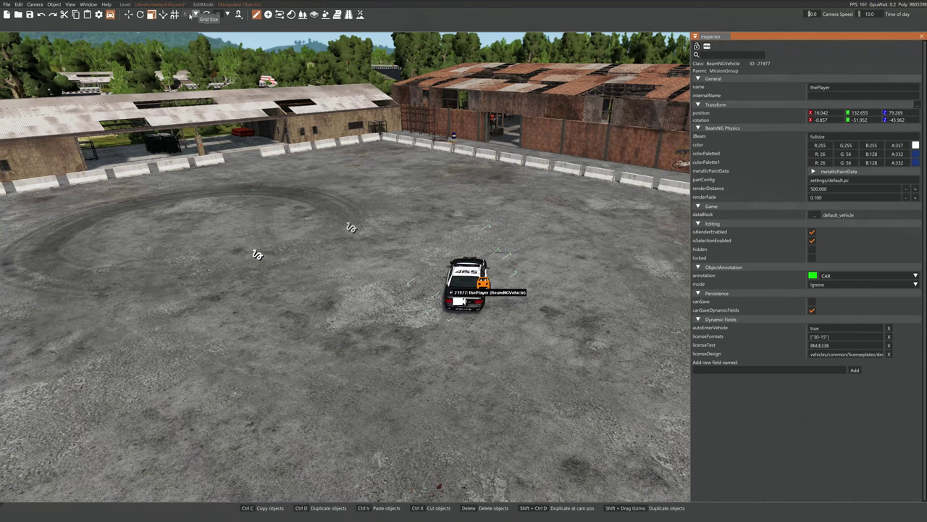
click(207, 16)
Move one concrete barrier out of the row along the brick wall to about 110.86 on Y
right_drag(355, 192, 416, 155)
key(w)
right_drag(405, 347, 409, 288)
click(409, 290)
key(1)
drag(432, 303, 292, 331)
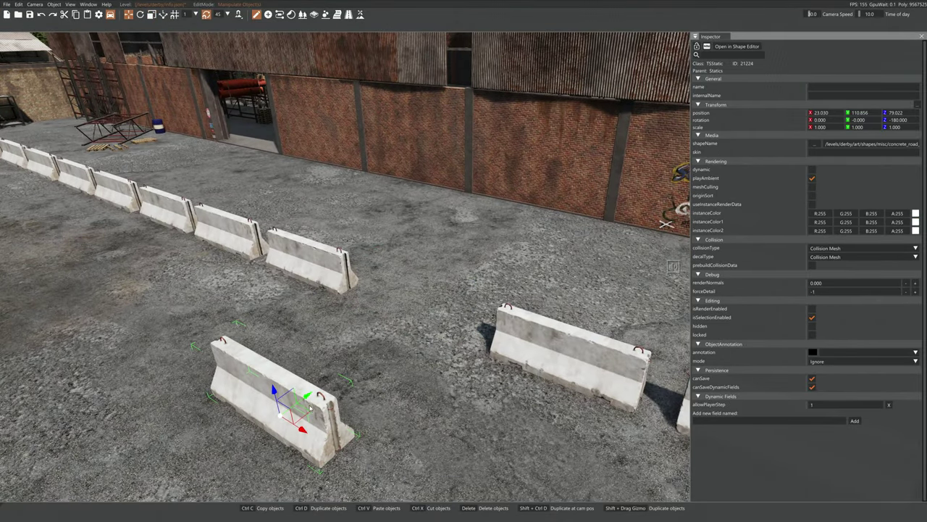
Create a duplicate of the moved concrete barrier rotated by 90 degrees, using a 45-degree rotation snap
key(d)
right_drag(283, 375, 283, 375)
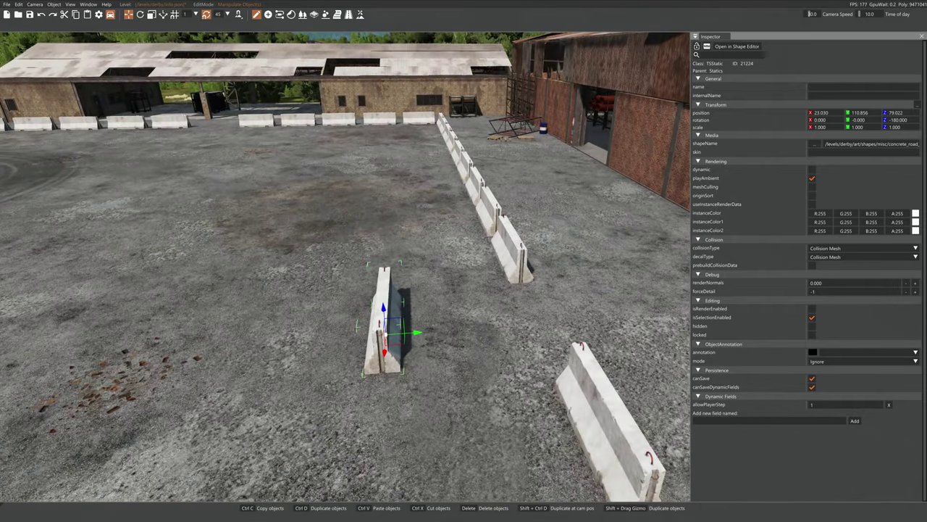
click(228, 13)
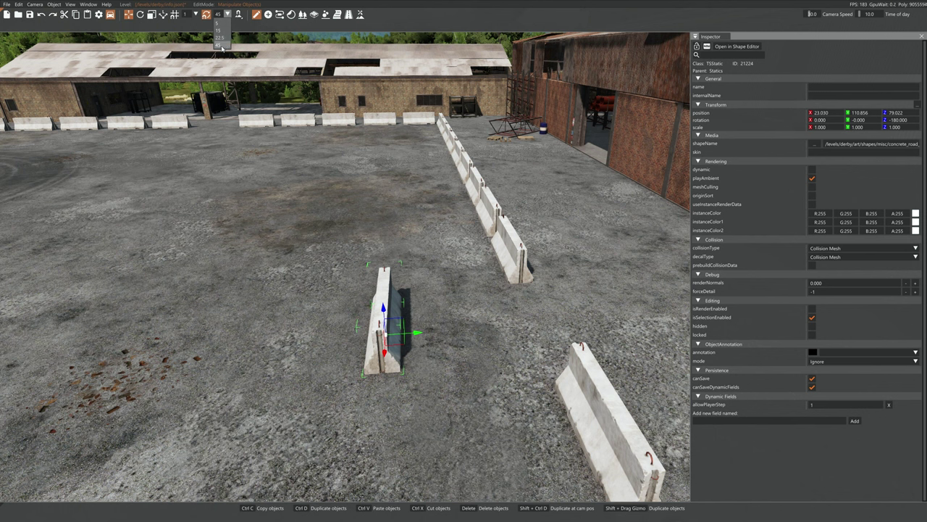
click(221, 46)
key(2)
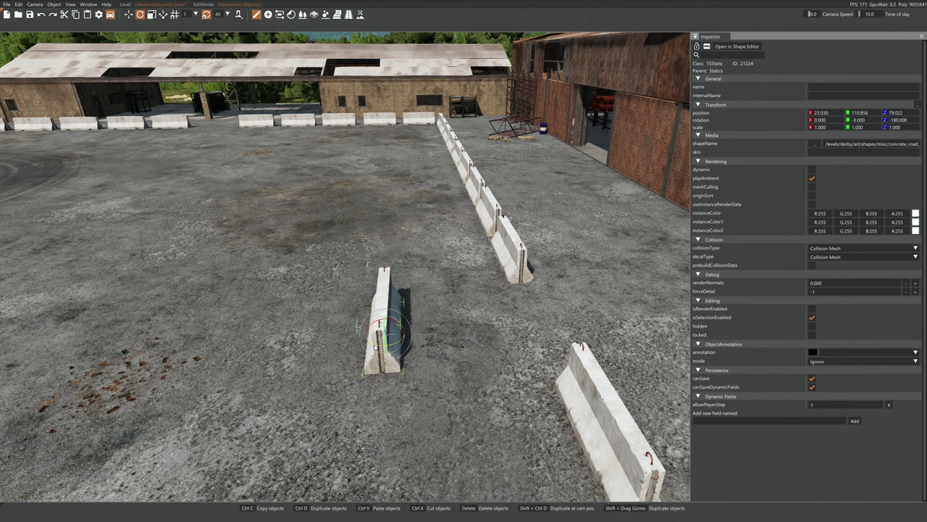
shift+drag(374, 347, 417, 351)
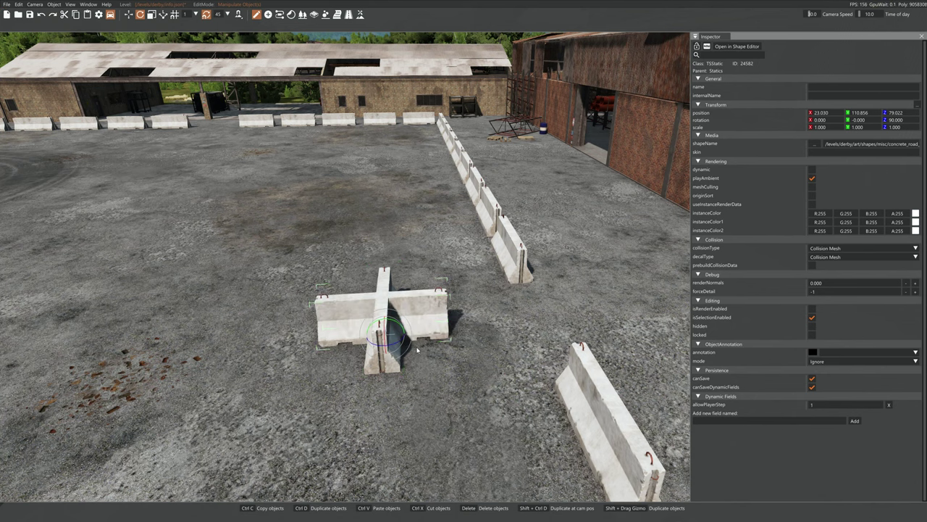
Move the rotated duplicate to about 24.94 on X and 112.68 on Y at the original barrier's end, and delete it
key(1)
right_drag(416, 350, 529, 53)
key(w)
drag(363, 324, 297, 400)
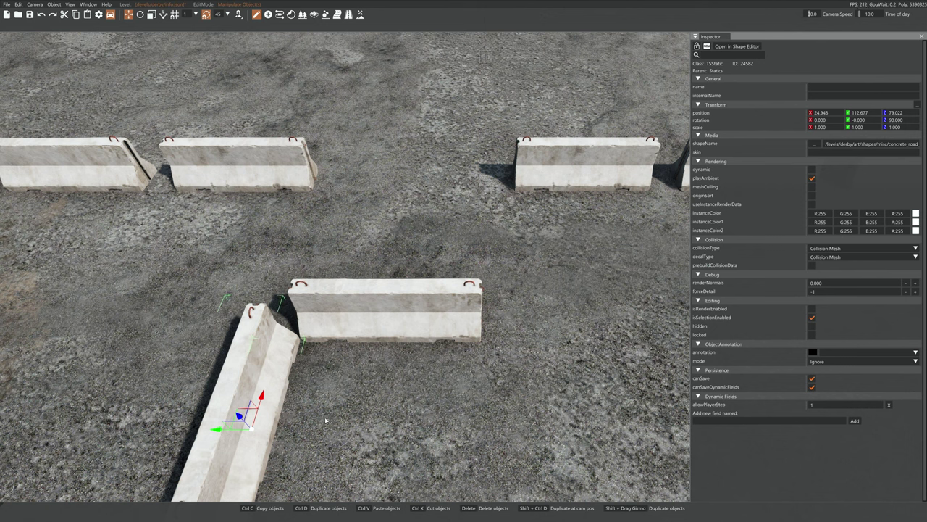
key(Delete)
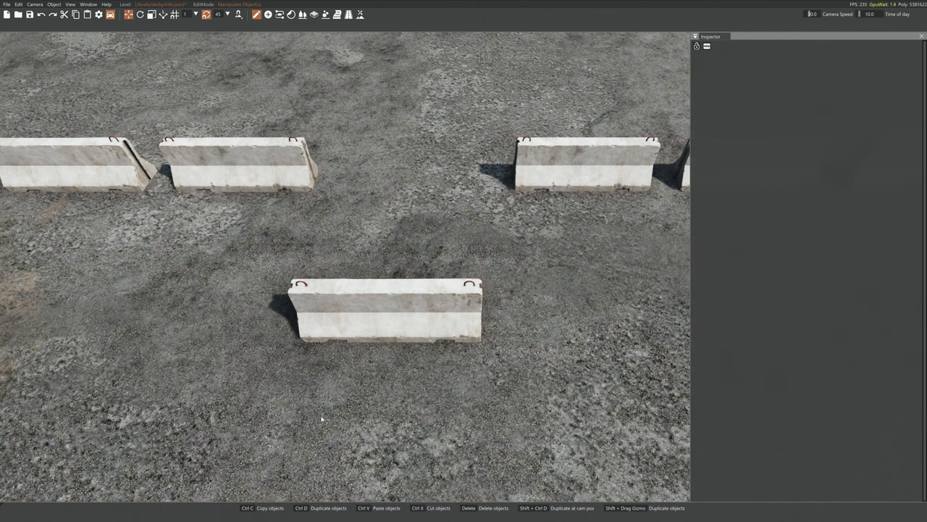
Undo the barrier edits until the original barrier is back in its row, and disable rotation snapping
key(ctrl+z)
key(ctrl+z)
key(ctrl+z)
key(ctrl+z)
key(ctrl+z)
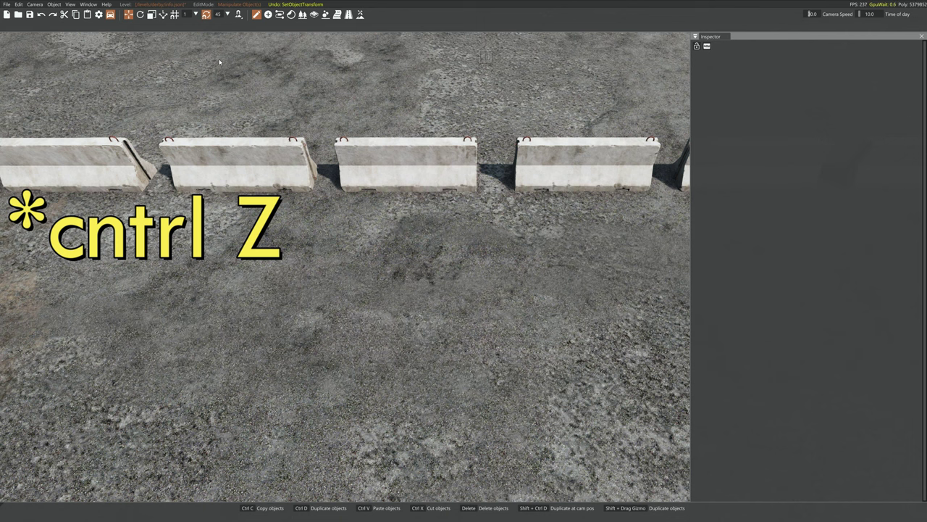
click(208, 16)
Create a particle emitter on the brick wall, just above the graffiti
key(s)
right_drag(290, 217, 293, 120)
key(d)
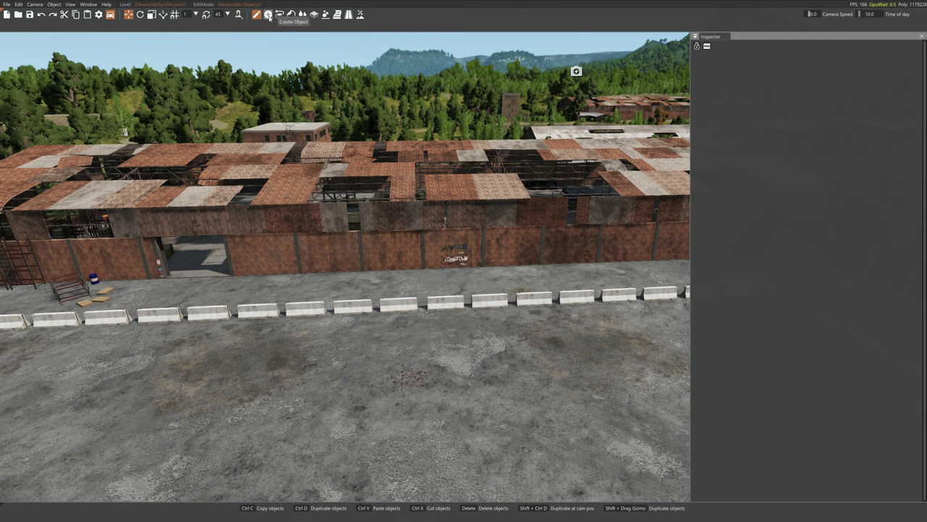
click(268, 15)
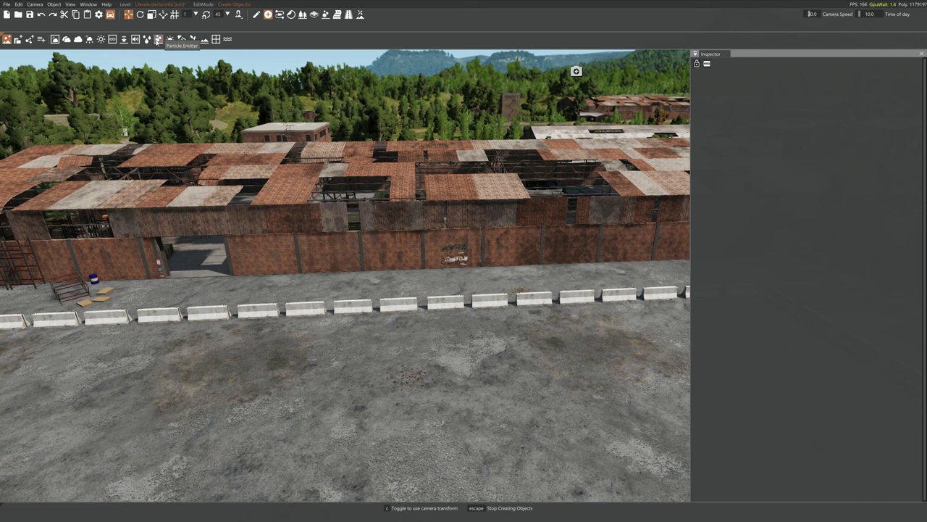
click(158, 39)
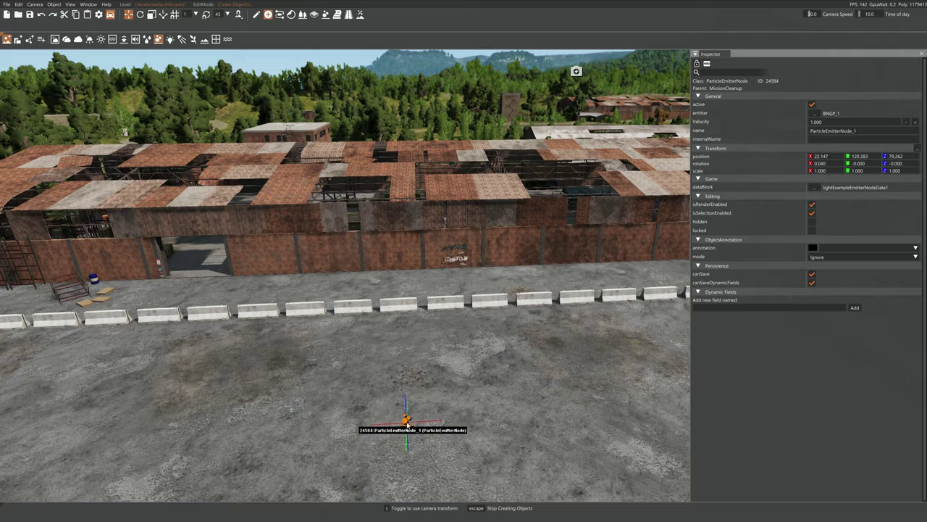
key(w)
right_drag(491, 406, 370, 406)
key(w)
key(d)
click(368, 214)
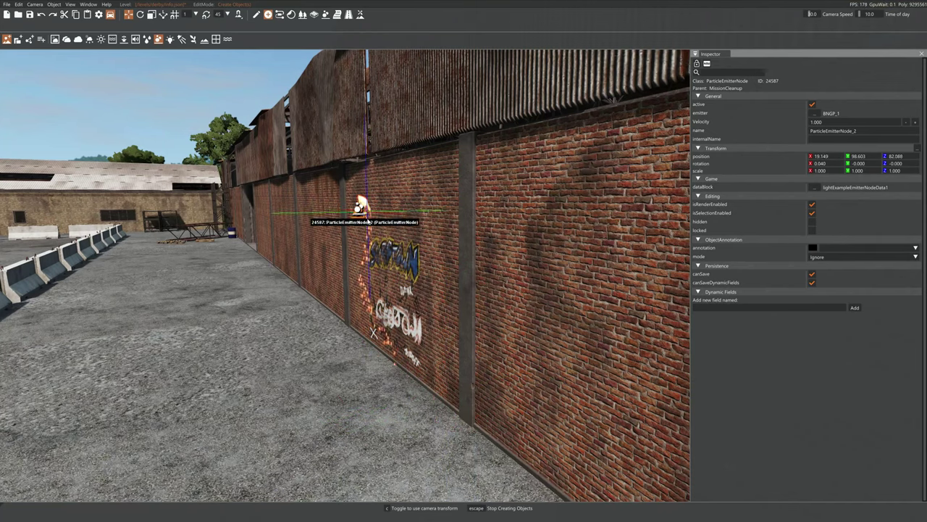
Return to object manipulation mode and move the particle emitter on the wall to about 99.73 on Y
click(260, 14)
mouse_move(212, 209)
right_down()
mouse_move(190, 207)
mouse_move(174, 174)
mouse_move(212, 208)
right_up()
key(w)
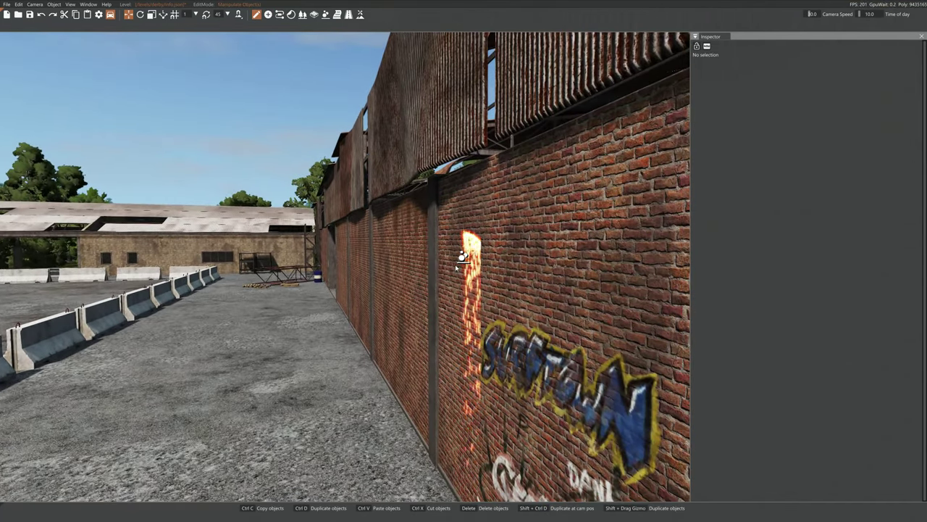
click(437, 258)
drag(436, 258, 325, 260)
key(a)
right_drag(326, 260, 543, 250)
key(a)
key(d)
key(s)
key(w)
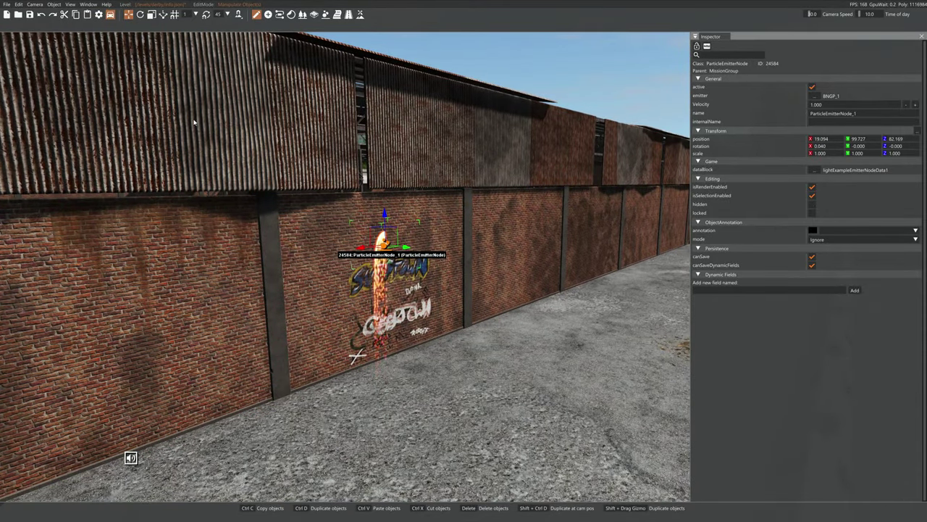
Open the Asset Browser with its window collapsed, and open the Scene Tree
click(88, 4)
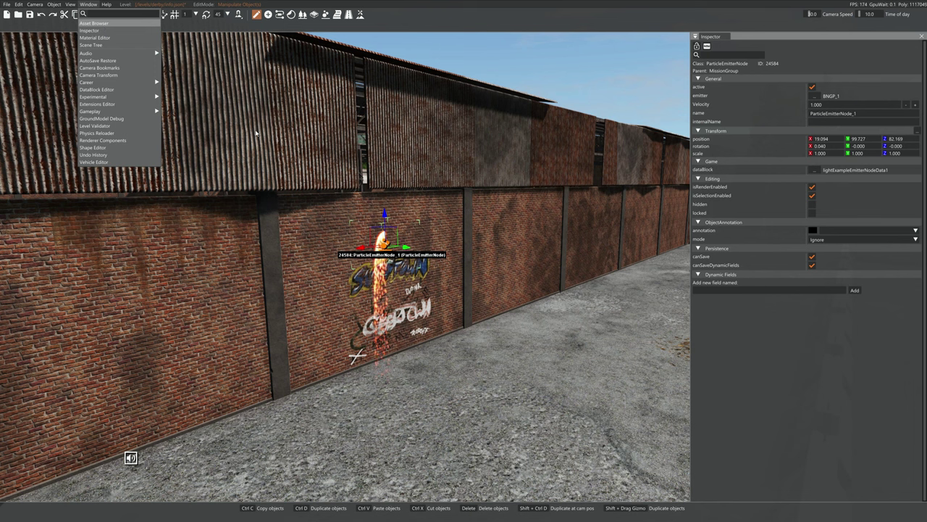
click(94, 23)
click(114, 68)
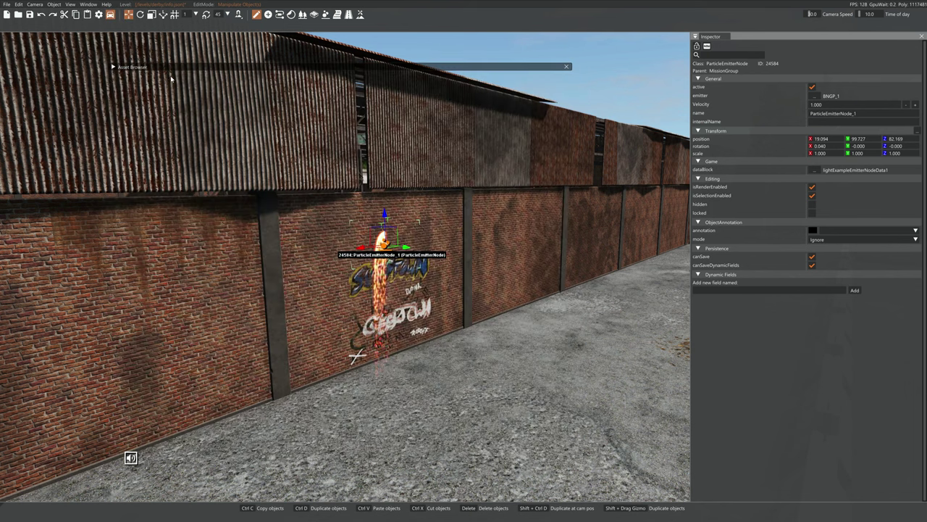
drag(176, 70, 180, 64)
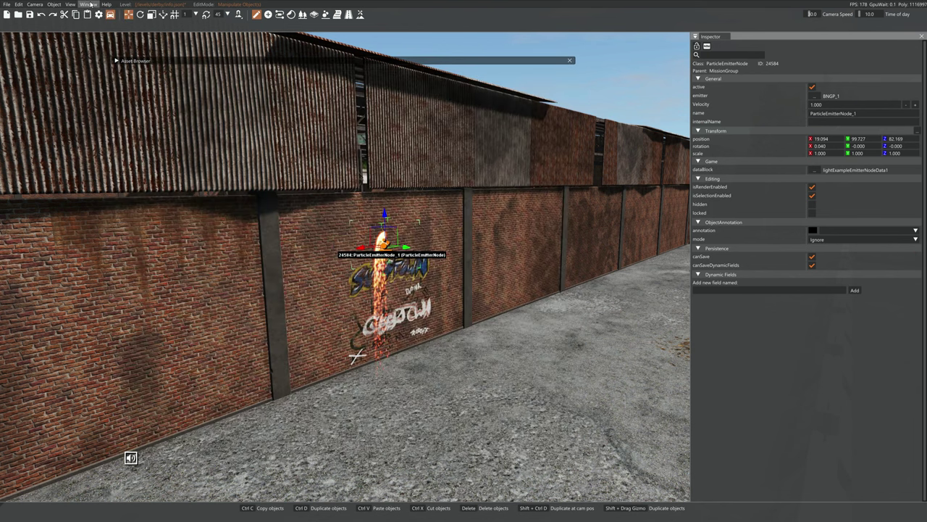
click(90, 4)
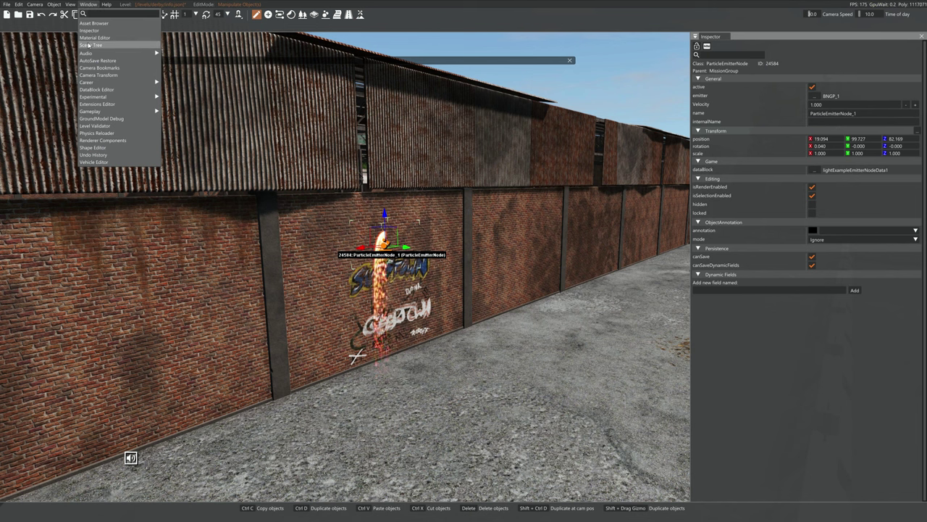
click(91, 45)
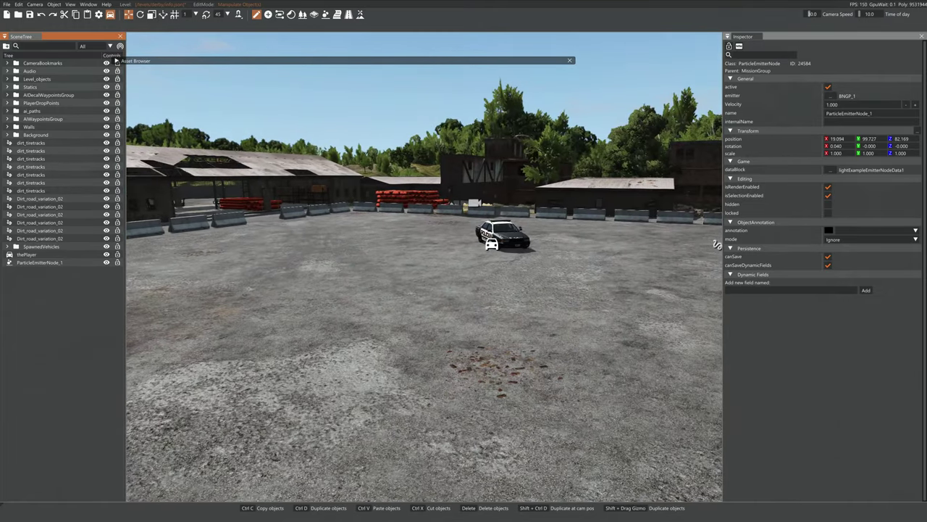
Set the emitter type of the particle emitter at the brick wall to BNGP_16
key(w)
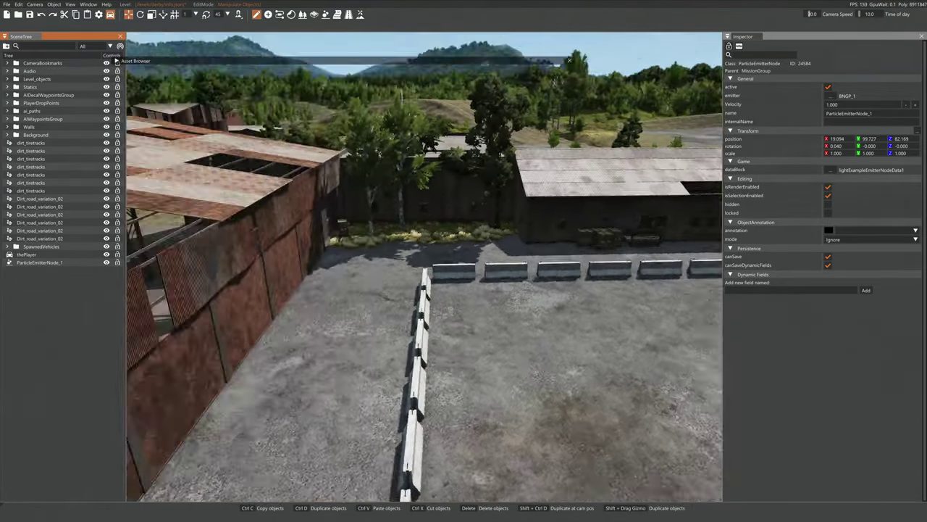
key(w)
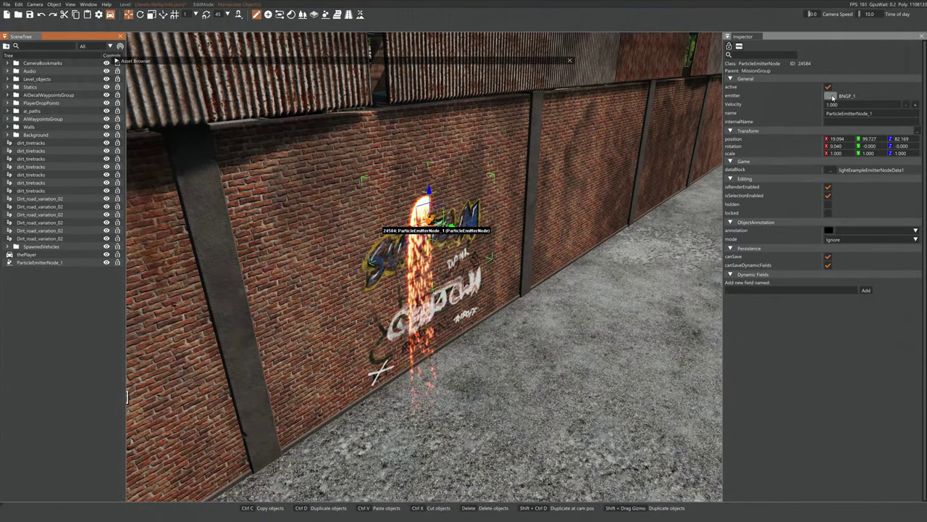
click(831, 96)
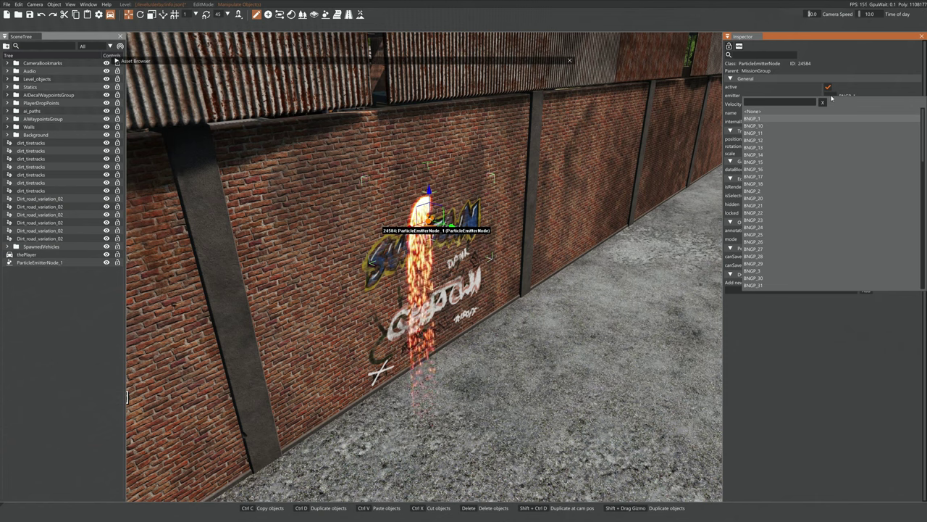
click(753, 169)
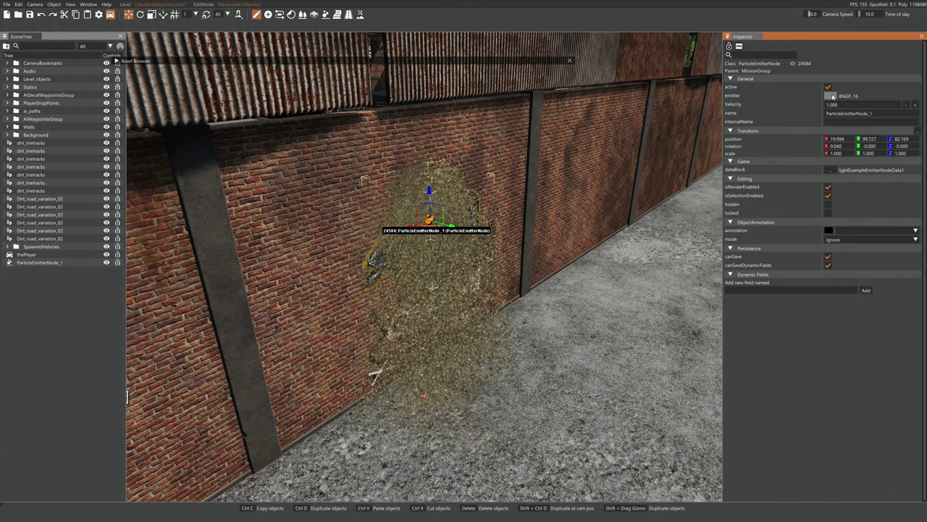
Change the particle emitter's emitter type to BNGP_confetti
click(830, 96)
scroll(808, 188, down, 3)
scroll(806, 207, down, 5)
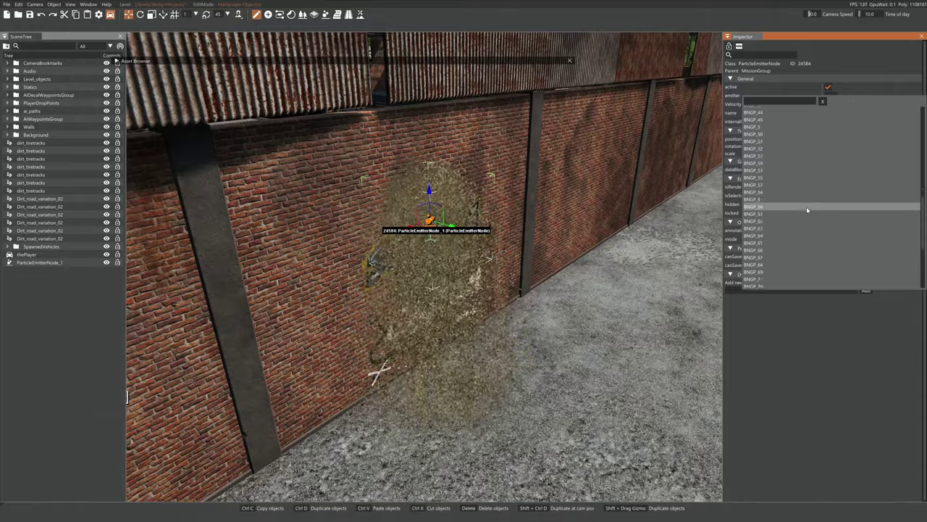
click(774, 208)
Move the confetti emitter past the barrier row into the arena, to about 119.56 on Y and 78.58 on Z
right_drag(536, 239, 644, 279)
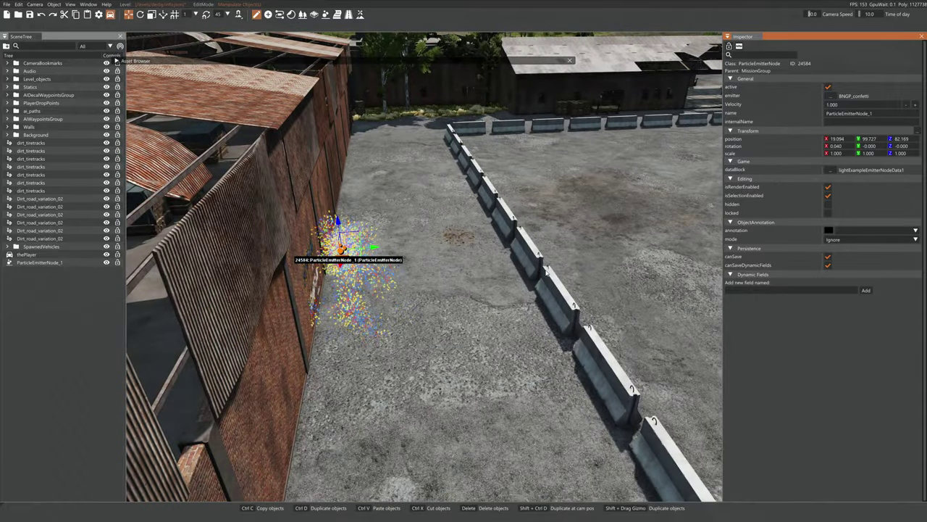
drag(373, 246, 680, 224)
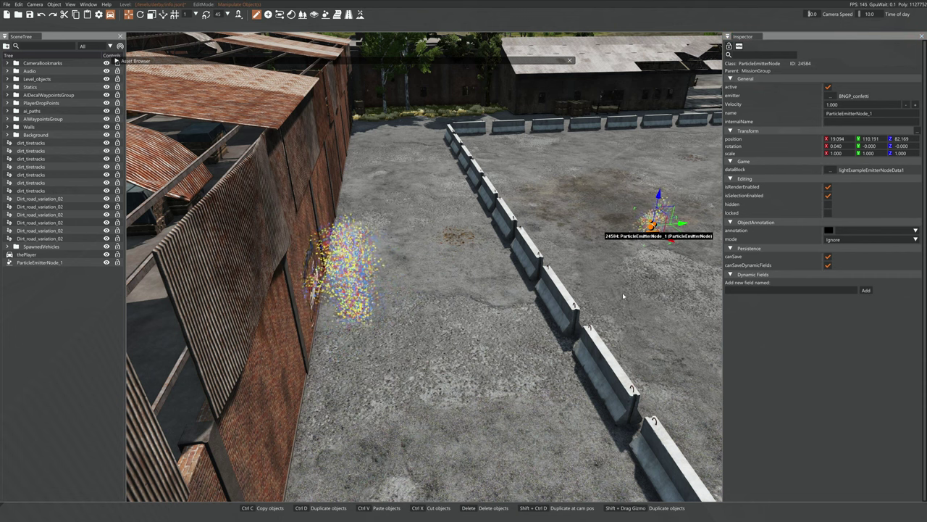
right_drag(621, 294, 710, 284)
drag(470, 223, 610, 231)
key(w)
right_drag(611, 231, 710, 199)
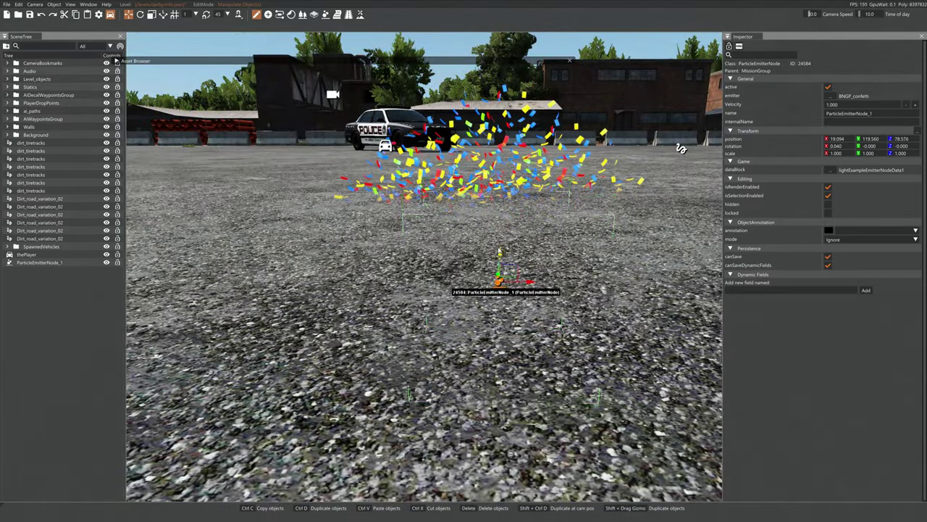
Raise the confetti emitter to about 79.07 on Z, select only that emitter and focus the camera on it
click(500, 218)
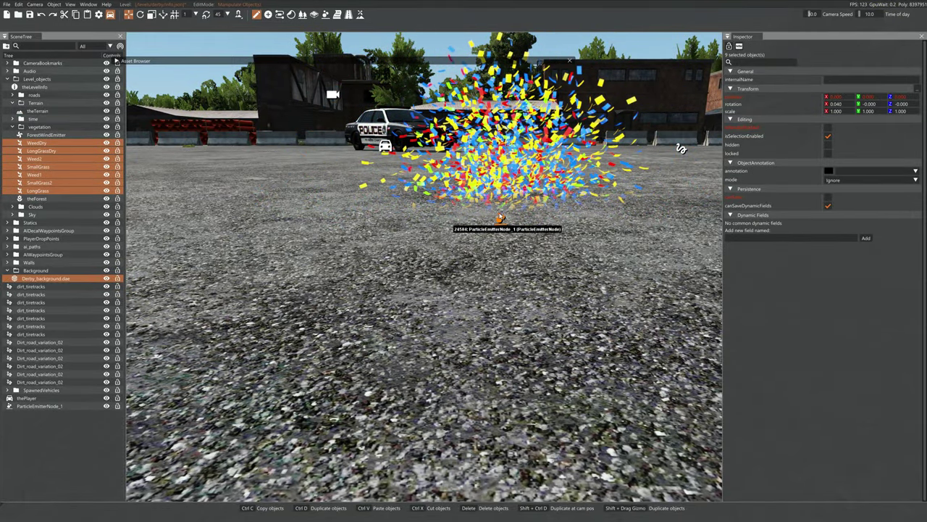
key(s)
right_drag(505, 185, 508, 236)
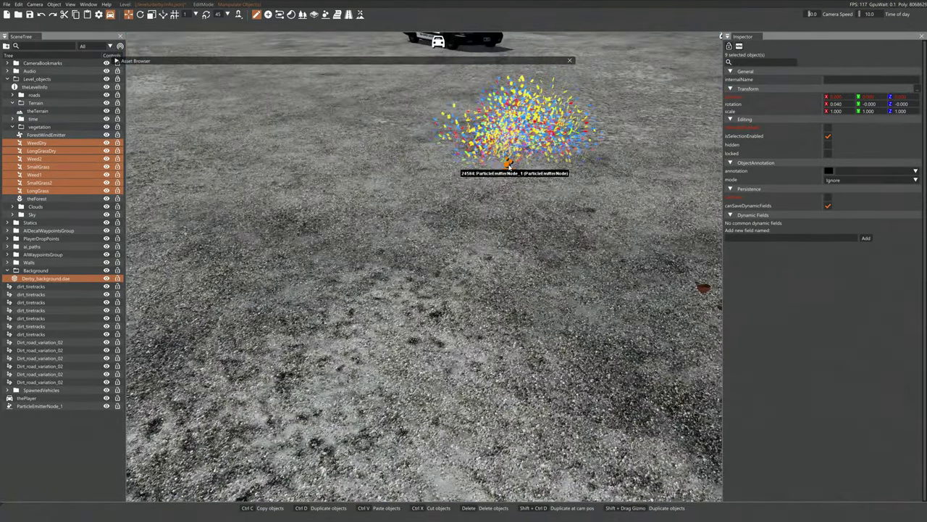
click(510, 151)
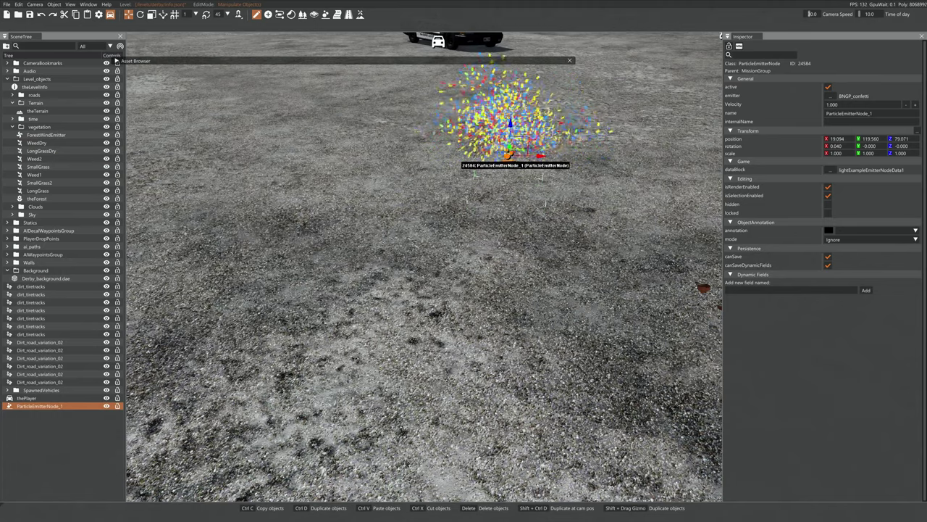
key(f)
right_drag(639, 146, 657, 148)
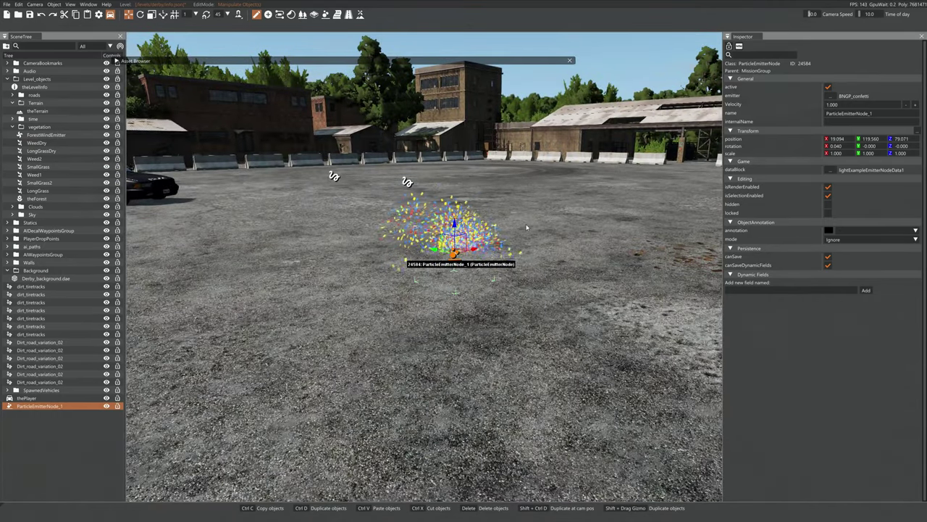
Try selecting in object creation mode, return to object manipulation mode and delete the confetti particle emitter
click(267, 14)
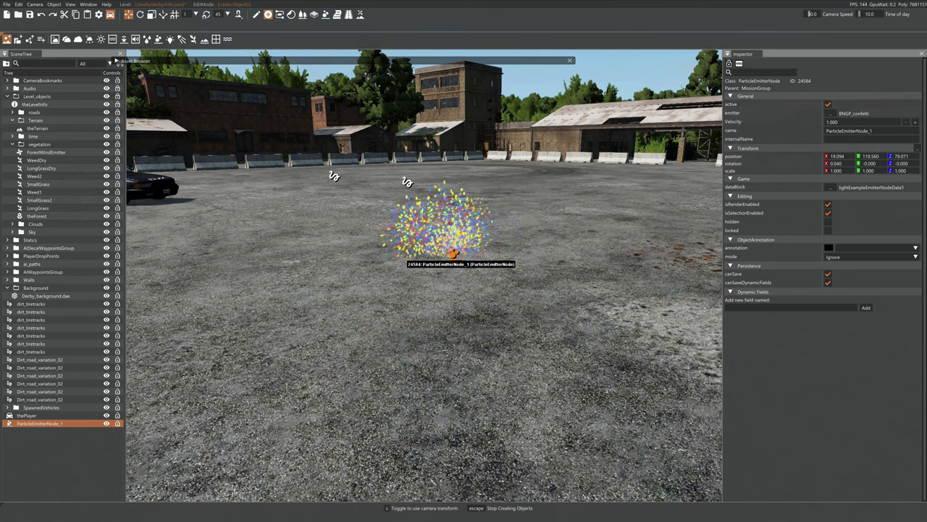
click(261, 263)
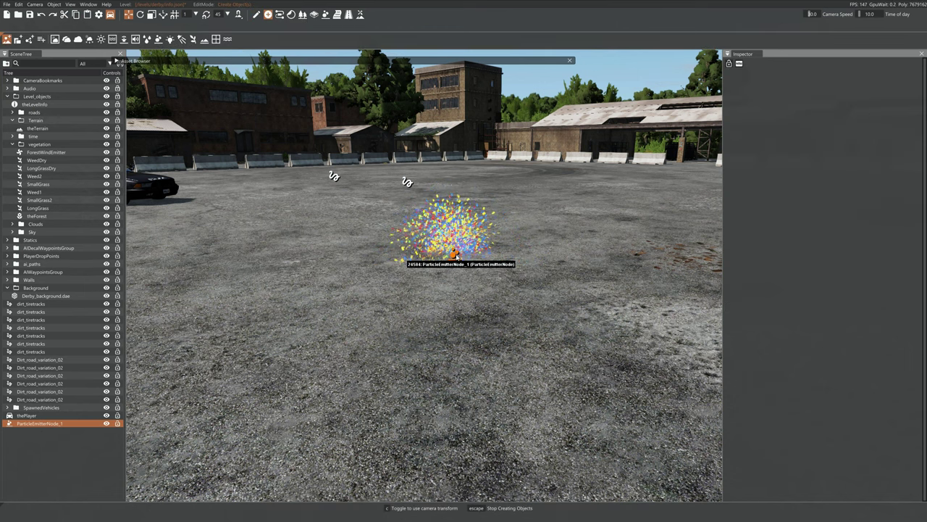
click(256, 14)
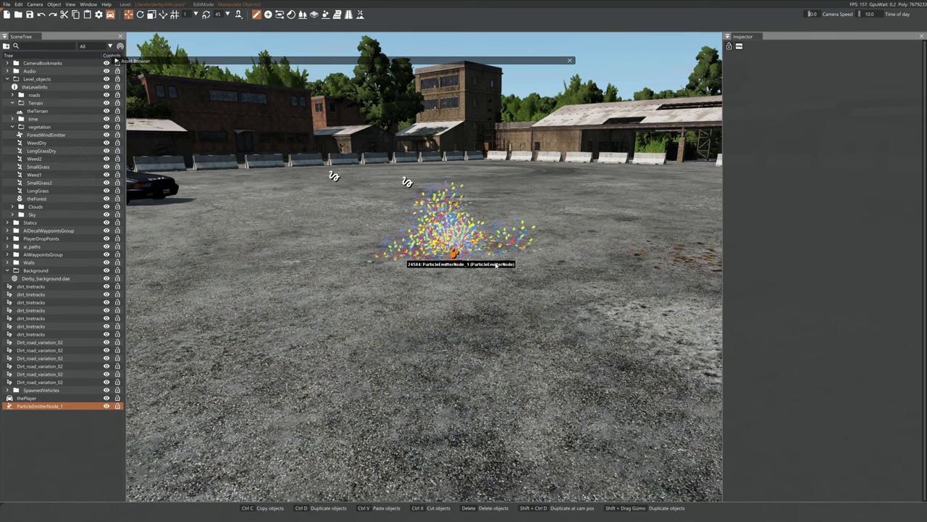
click(455, 255)
key(Delete)
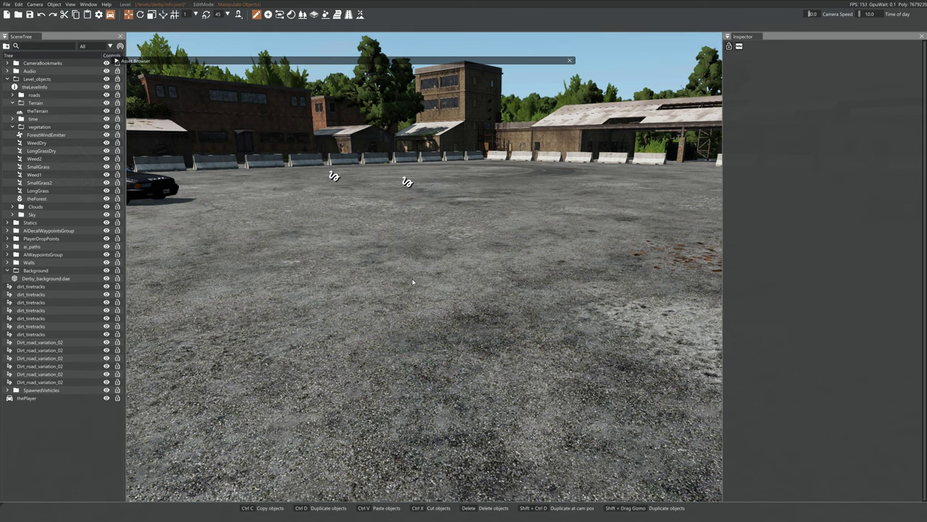
right_drag(413, 282, 413, 282)
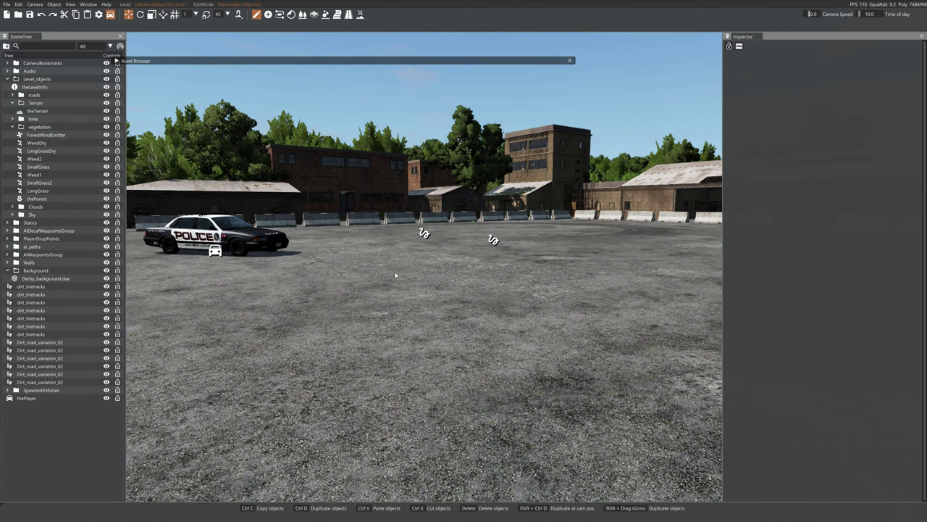
Create a spotlight on the arena ground in object creation mode and select it
click(268, 15)
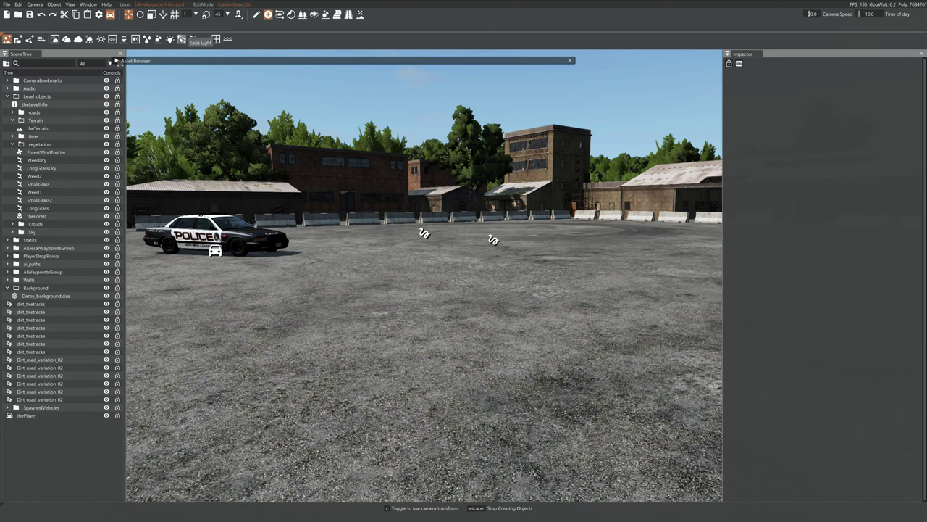
click(193, 39)
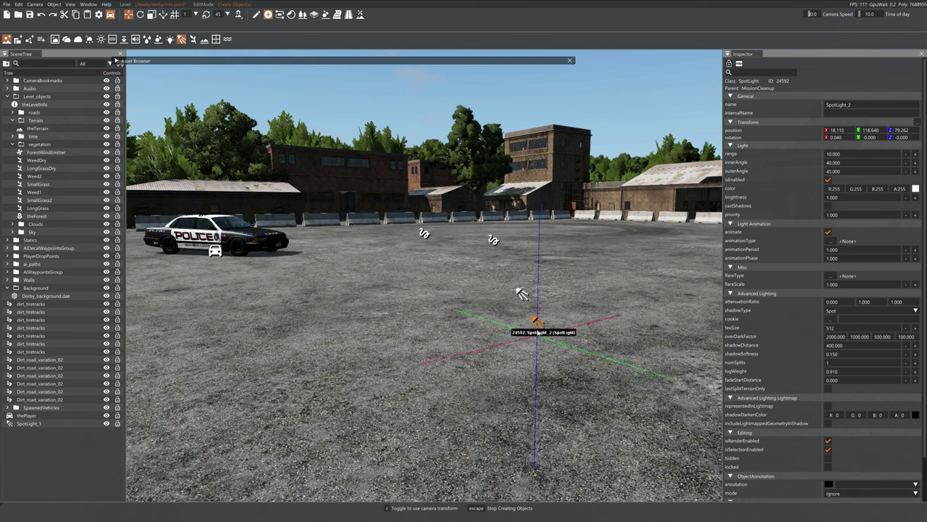
click(520, 293)
Rotate the spotlight to about 89.98 on X so it points down, and raise it to about 82.99 on Z
drag(522, 265, 511, 143)
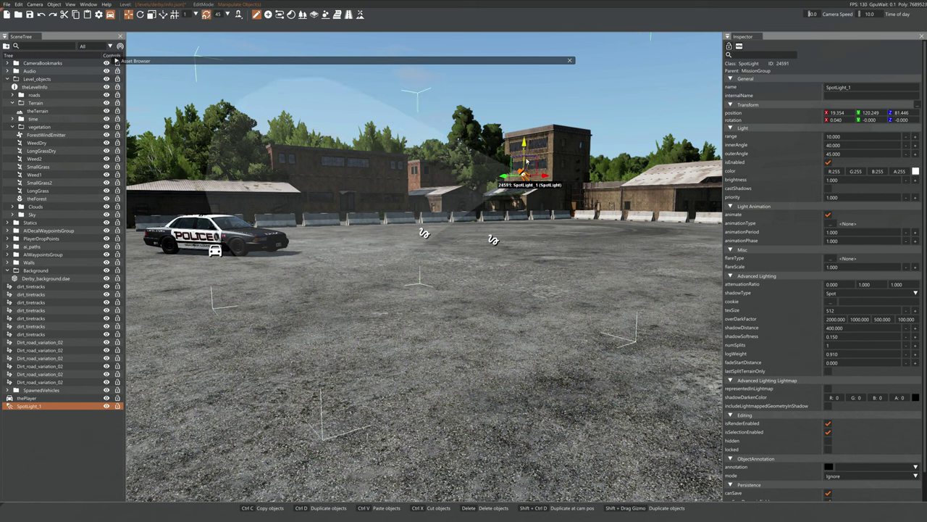
drag(538, 172, 526, 143)
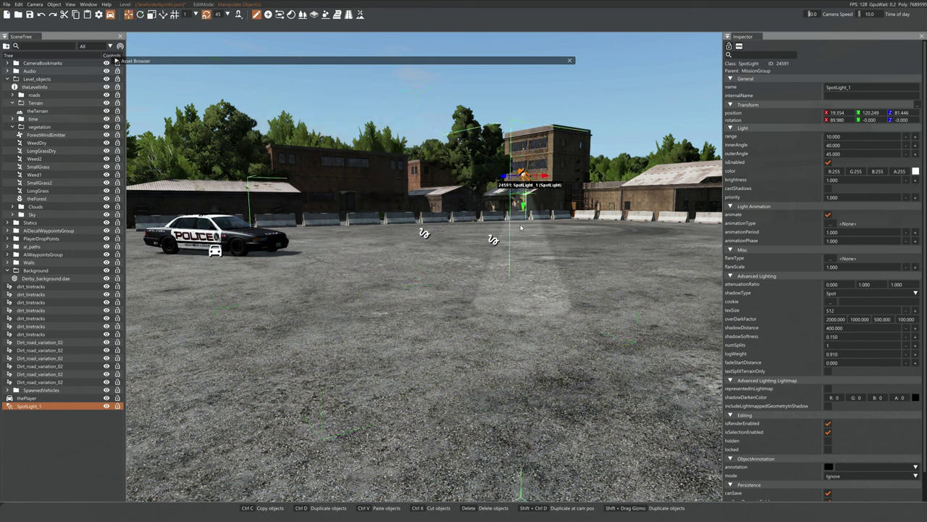
drag(524, 206, 519, 120)
Set the spotlight's color to green (R 33, G 252, B 0) and its animation type to FlickerLightAnim
click(916, 171)
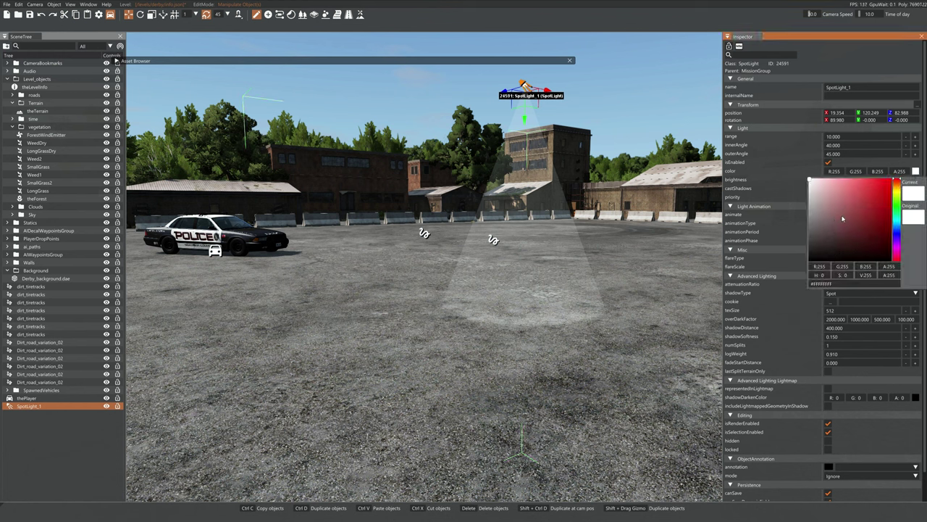
click(898, 206)
click(892, 182)
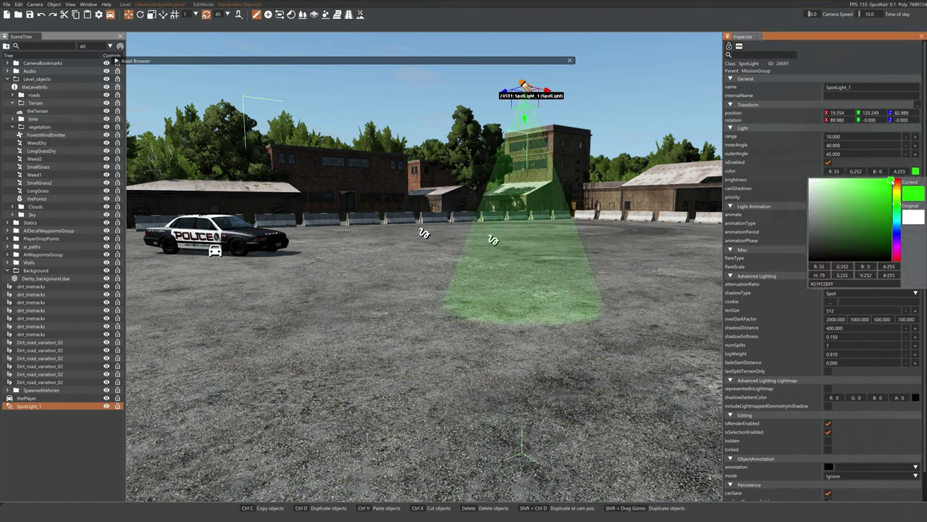
click(794, 188)
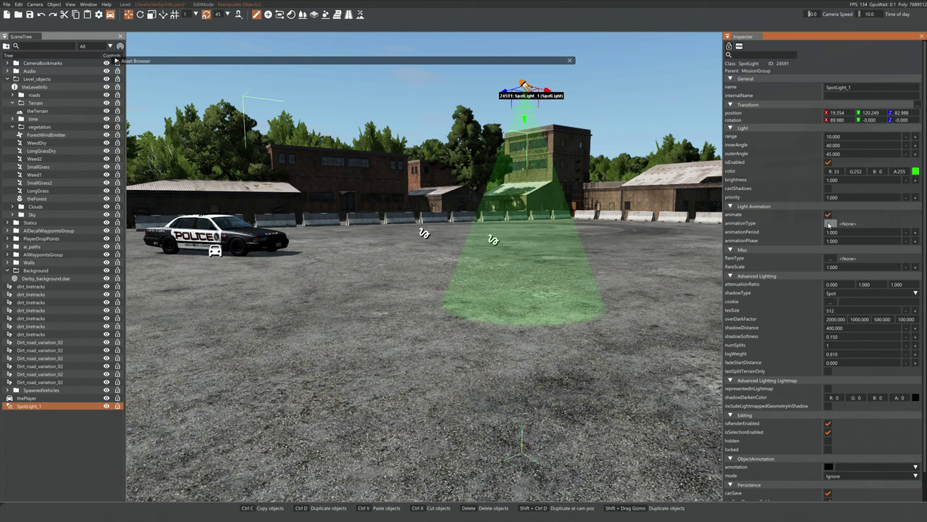
click(829, 224)
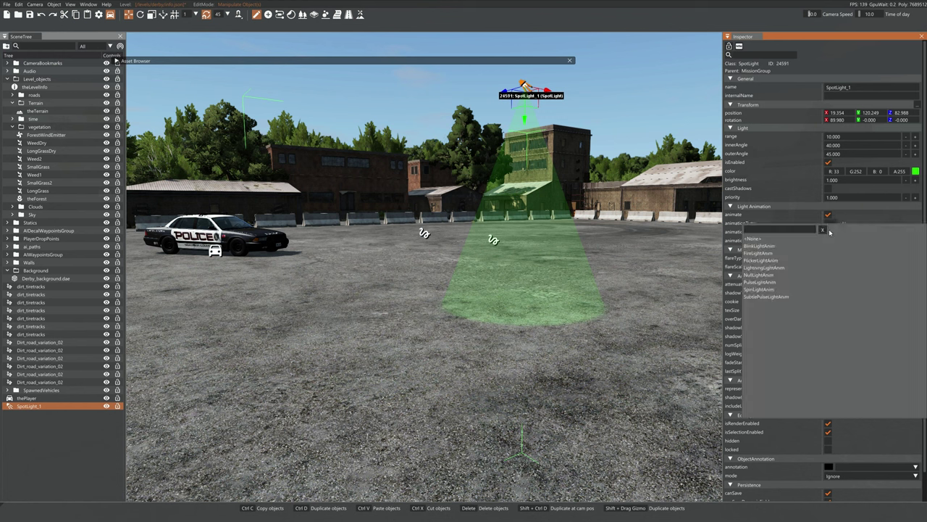
click(762, 261)
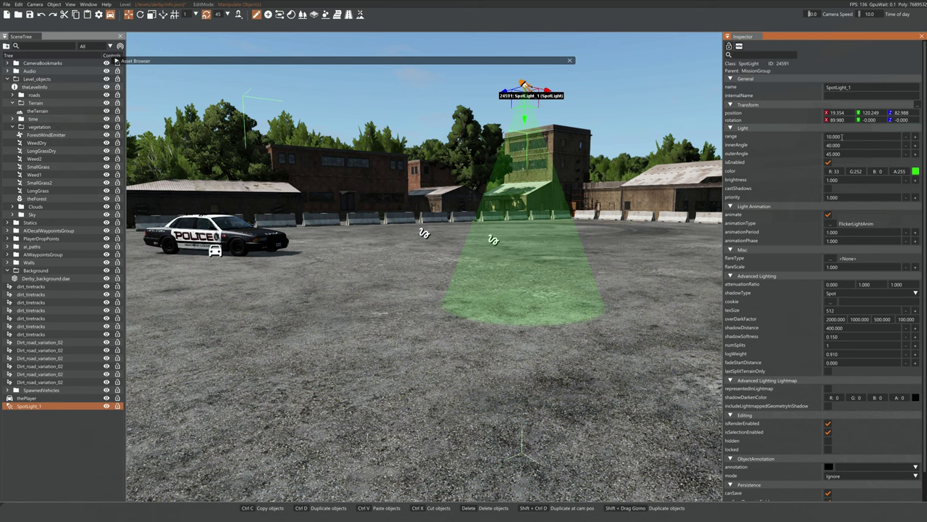
Adjust the spotlight's height above the arena to about 86.02 on Z
right_drag(479, 355, 487, 342)
key(s)
drag(464, 321, 449, 65)
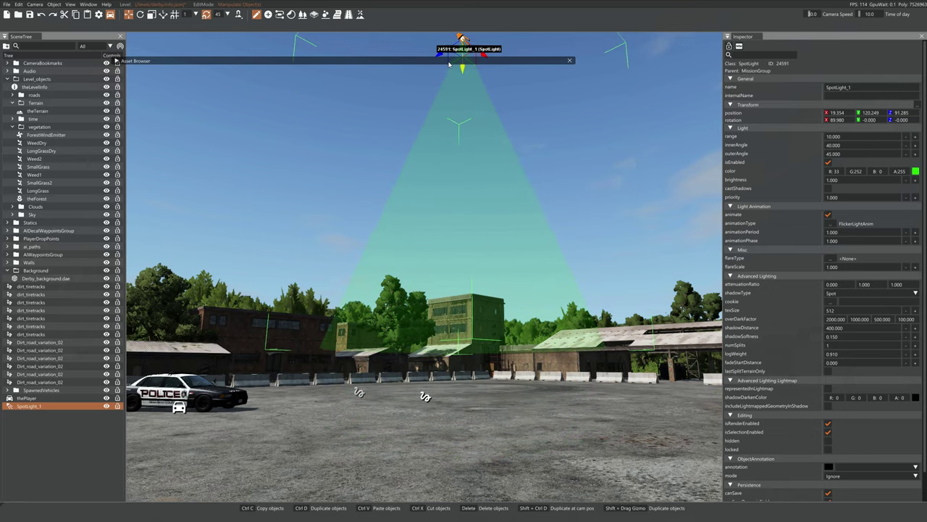
key(w)
mouse_move(476, 360)
right_down()
mouse_move(481, 442)
mouse_move(473, 360)
right_up()
key(s)
right_drag(453, 257, 439, 256)
key(d)
drag(430, 156, 430, 269)
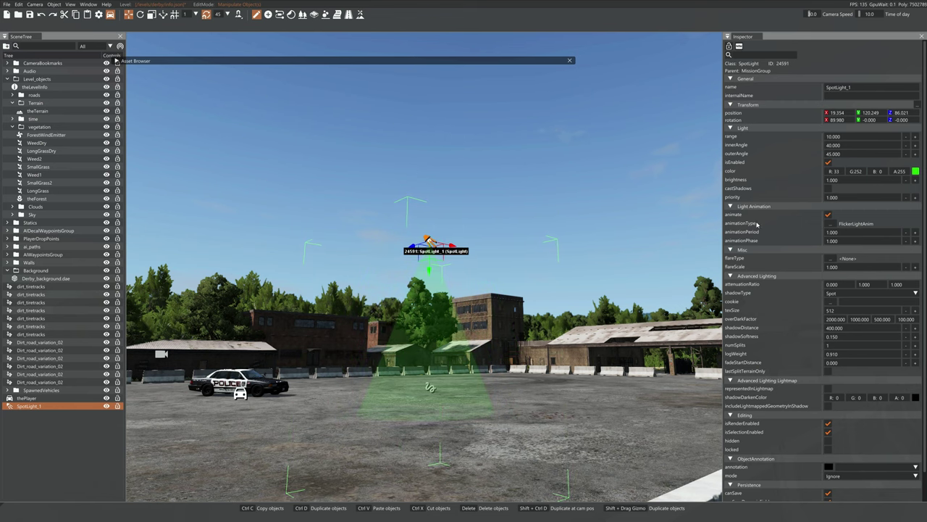
Leave the world editor for the driving view and change the environment's time of day to night
right_drag(666, 416, 508, 499)
key(w)
right_drag(595, 312, 605, 420)
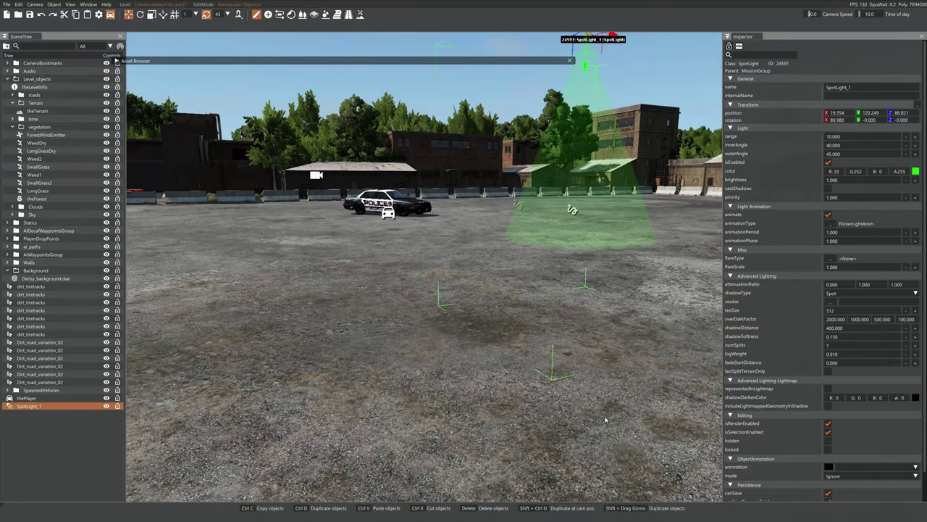
key(F11)
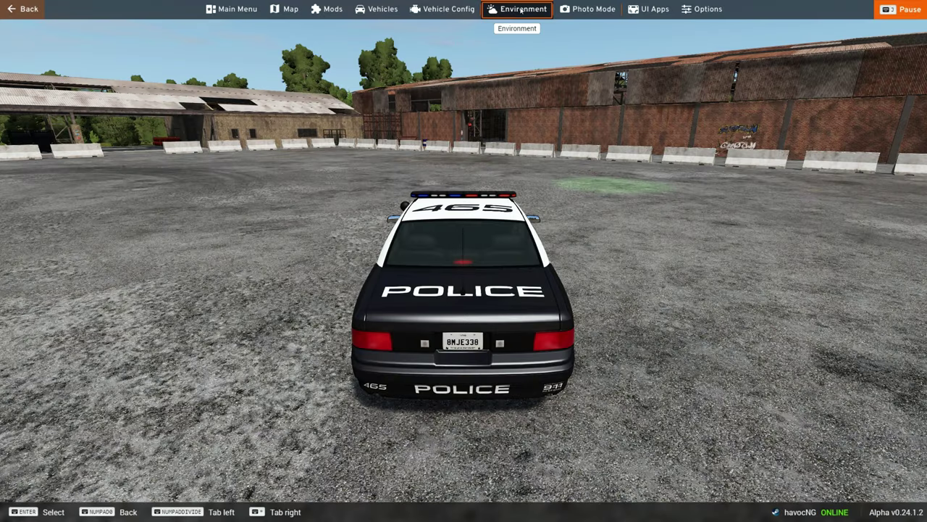
click(521, 10)
drag(77, 96, 100, 94)
key(Escape)
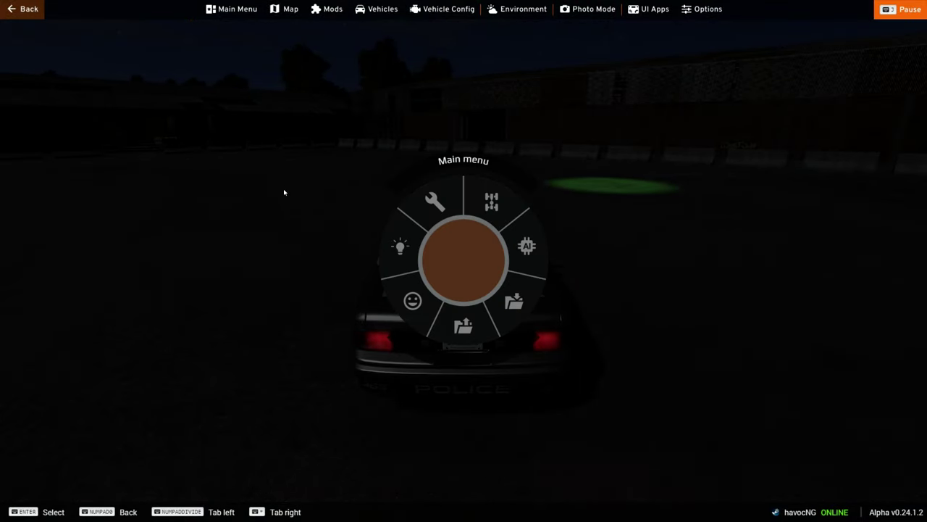
key(Escape)
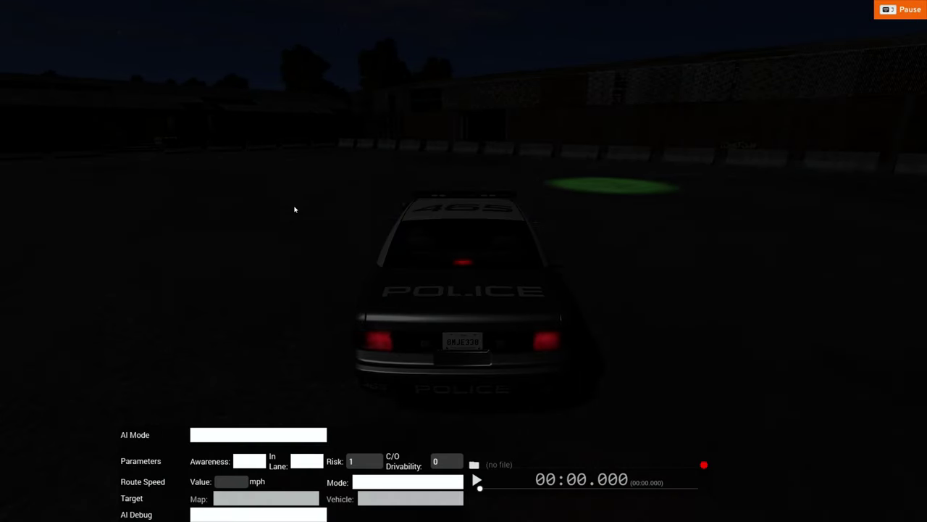
With the interface hidden, switch on the police car's light bar and drive the car under the green spotlight
key(alt+u)
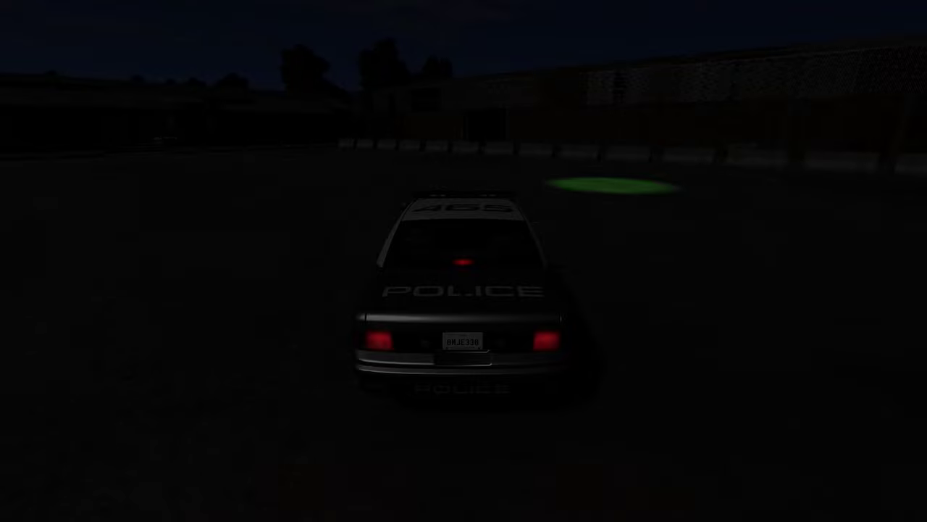
key(m)
right_drag(275, 201, 292, 201)
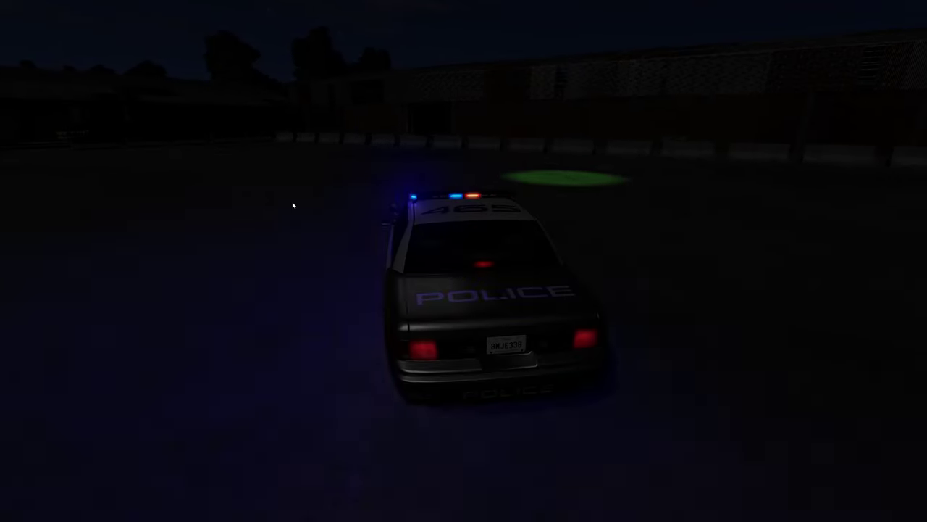
key(m)
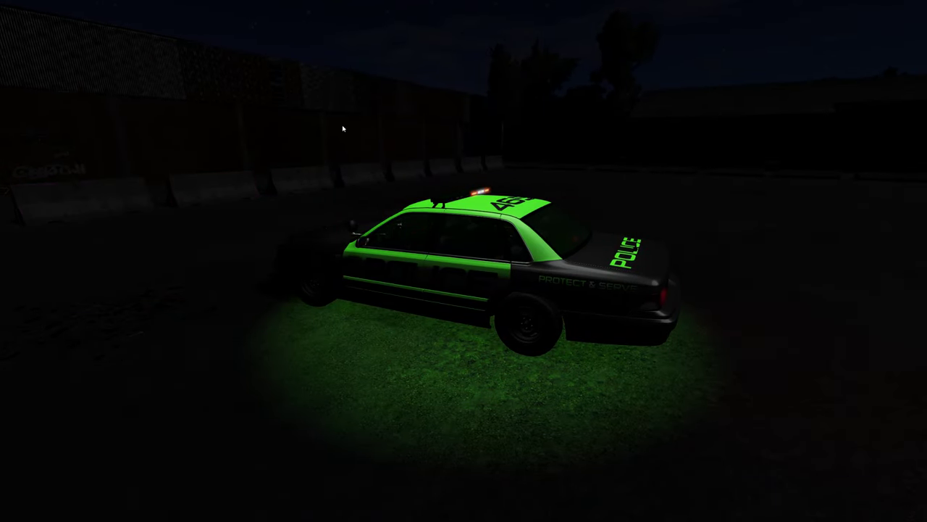
key(alt+u)
Set the environment's time of day to 14:24 and return to the driving view
key(Escape)
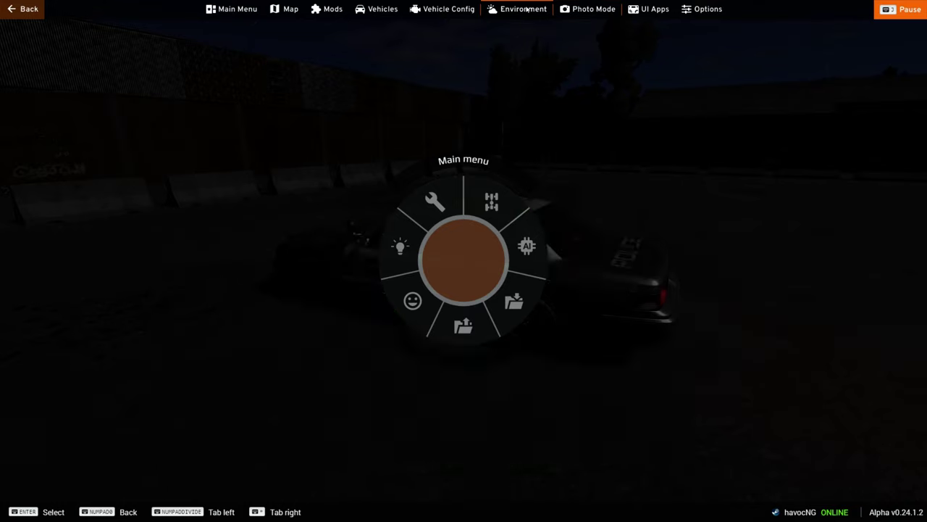
click(519, 10)
drag(100, 92, 80, 112)
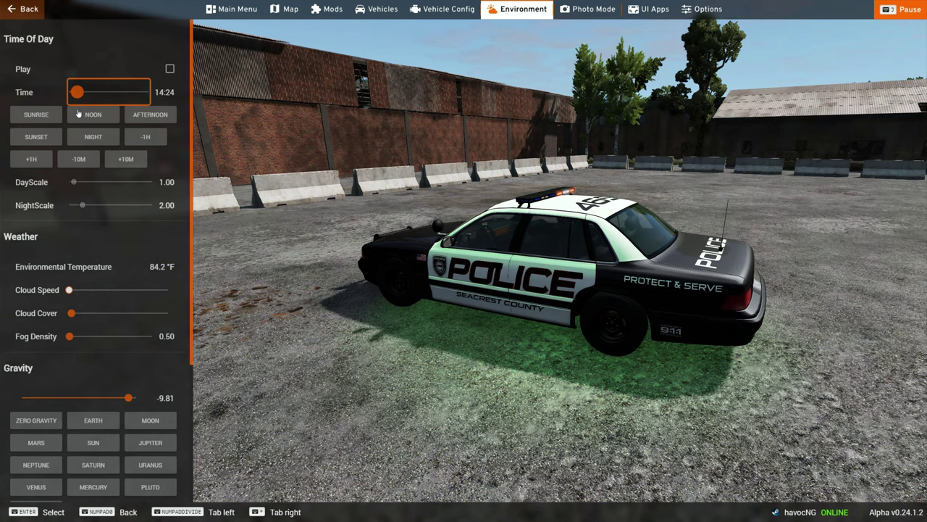
key(Escape)
key(Escape)
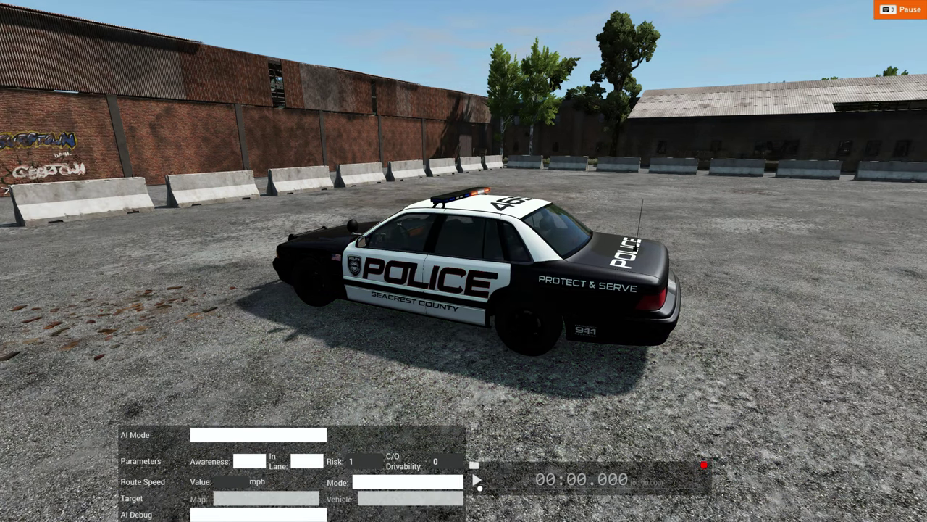
Reopen the world editor, delete the green spotlight above the police car and enter object creation mode
key(F11)
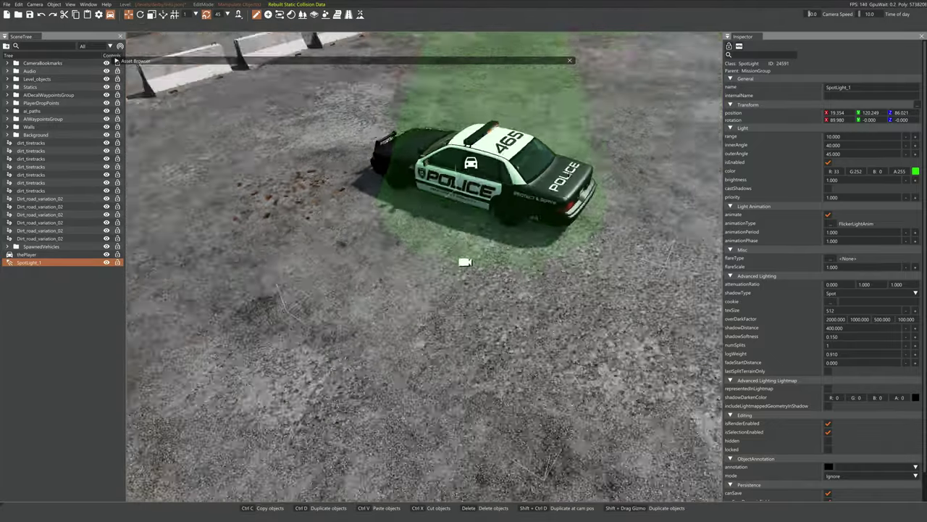
key(s)
right_drag(246, 188, 265, 3)
key(w)
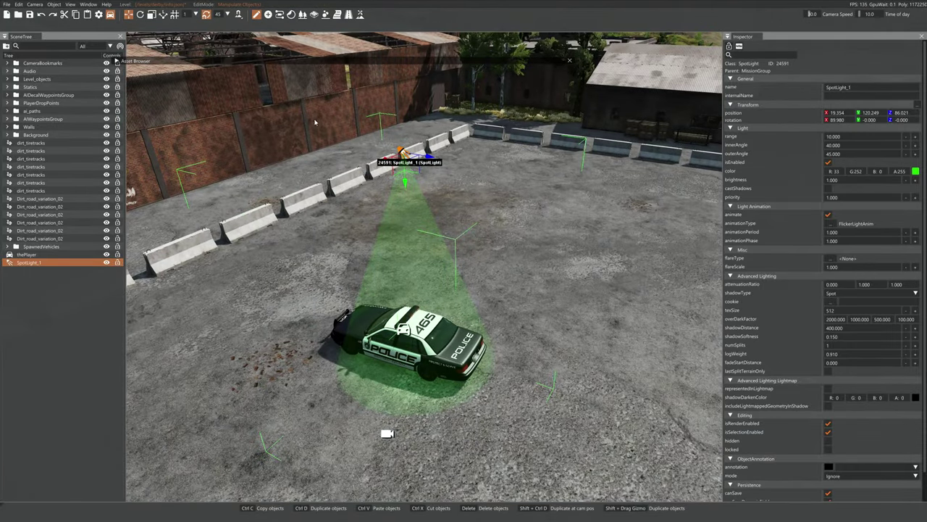
key(Delete)
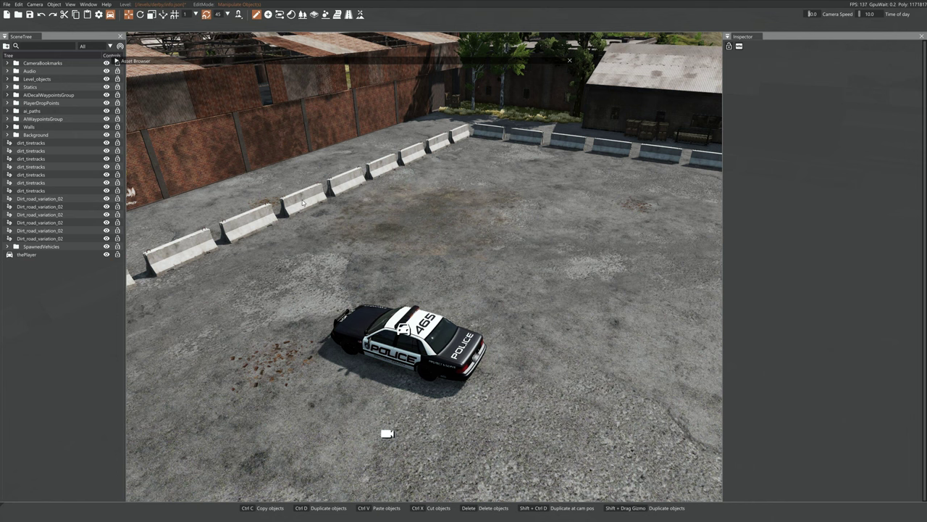
click(268, 15)
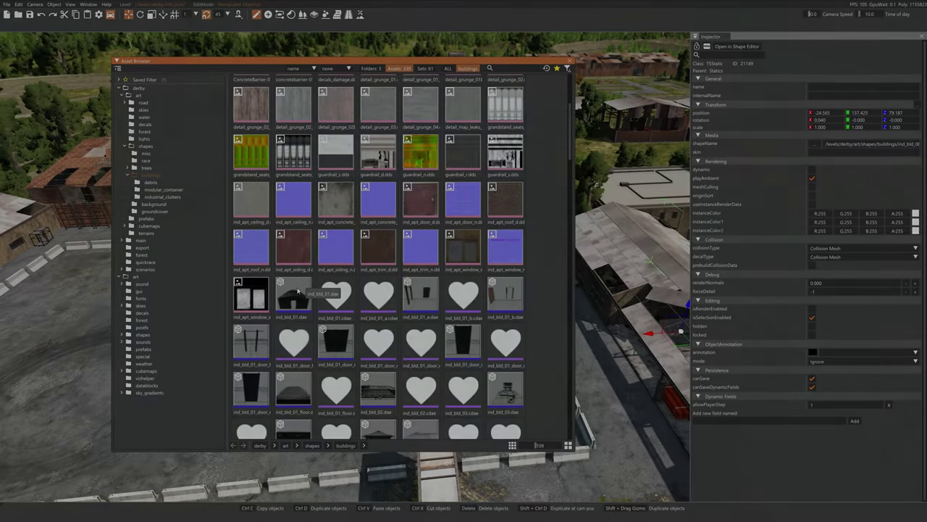
Preview the ind_bld_01.dae and ind_bld_03.dae meshes from the buildings assets, rotating each model in its preview
click(300, 300)
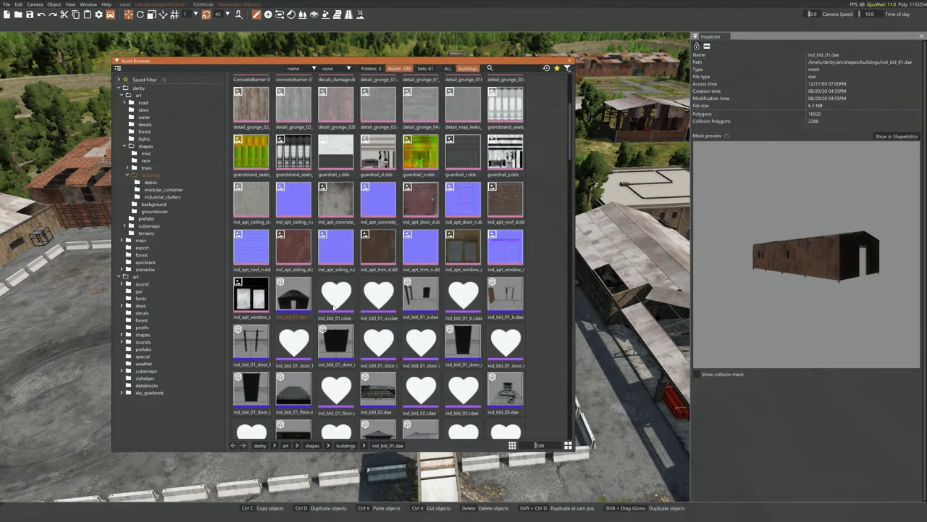
drag(843, 254, 813, 292)
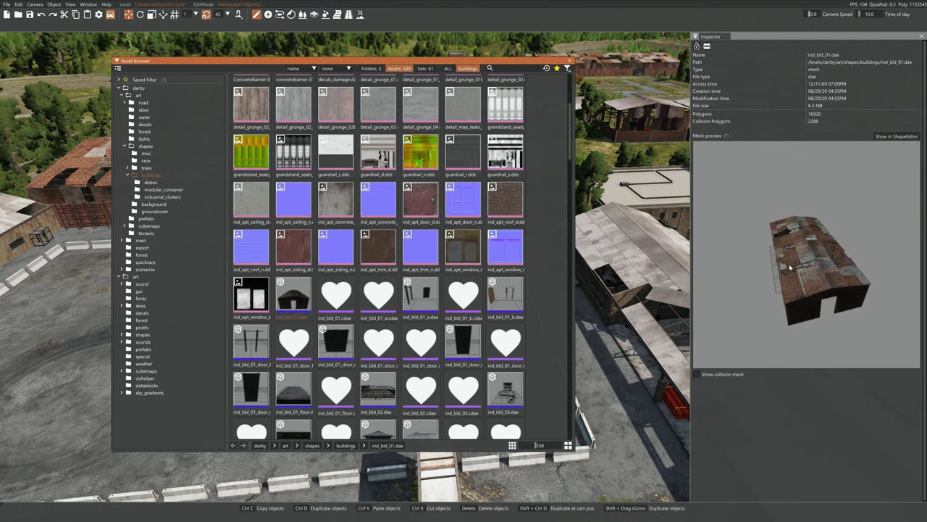
drag(790, 272, 793, 274)
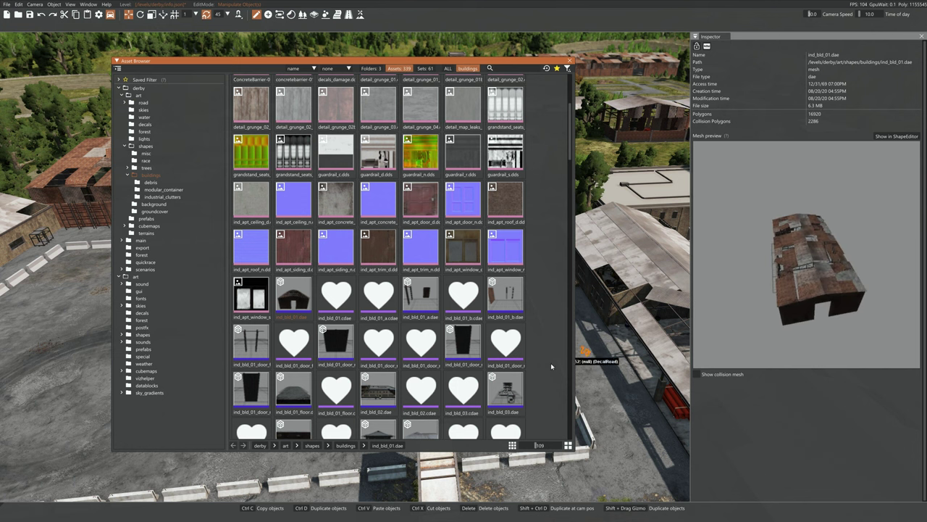
click(507, 397)
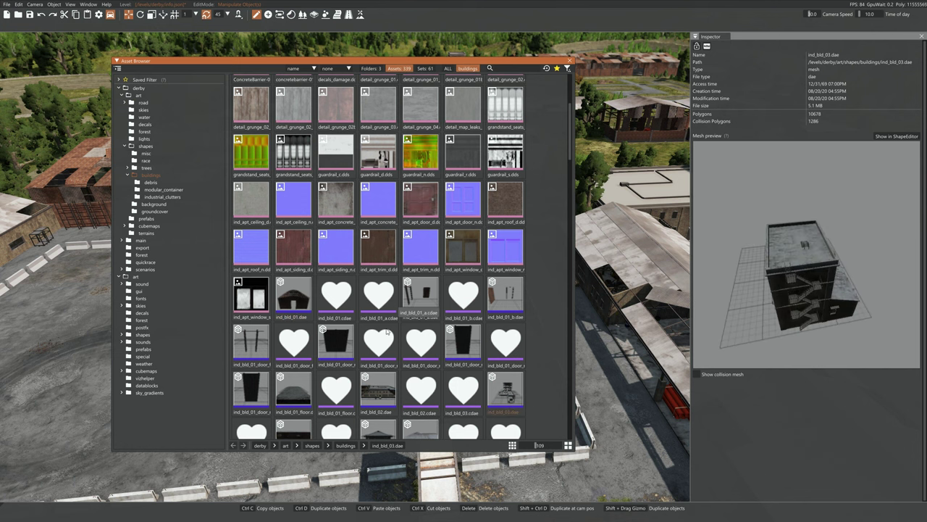
scroll(453, 268, down, 3)
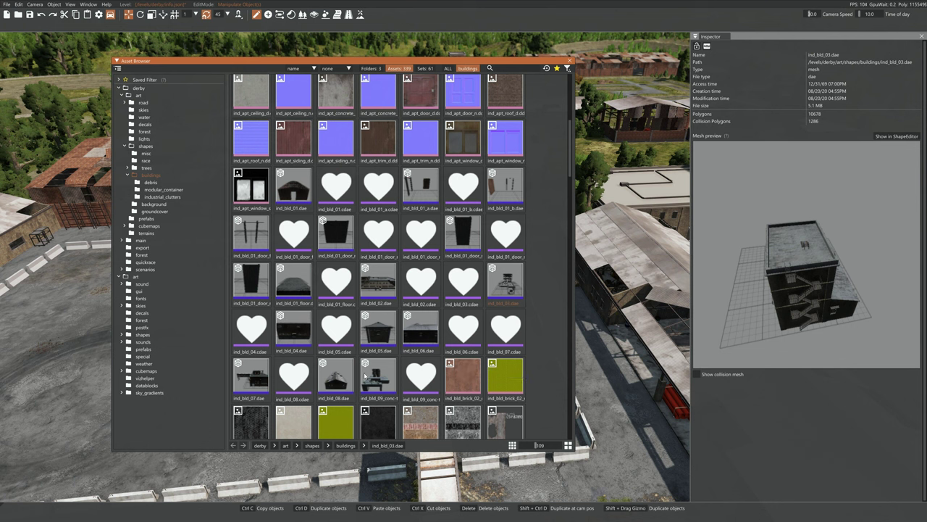
drag(804, 282, 849, 312)
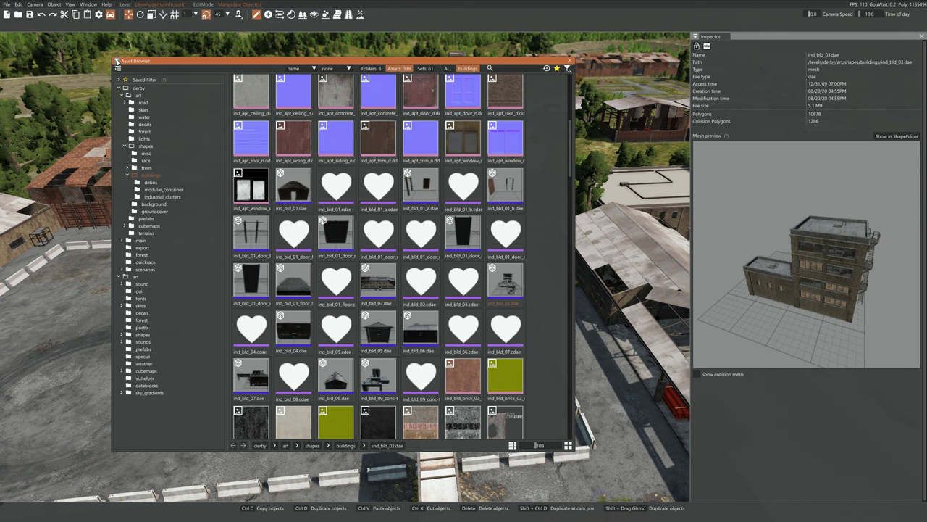
Collapse the Asset Browser, select the large warehouse's roof struts and inspect their mesh in the Shape Editor
click(116, 61)
click(243, 355)
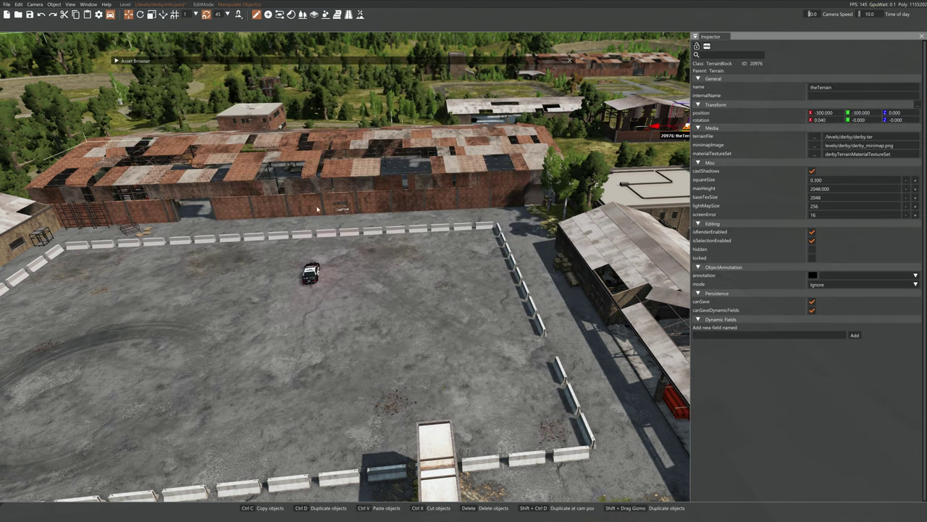
click(351, 155)
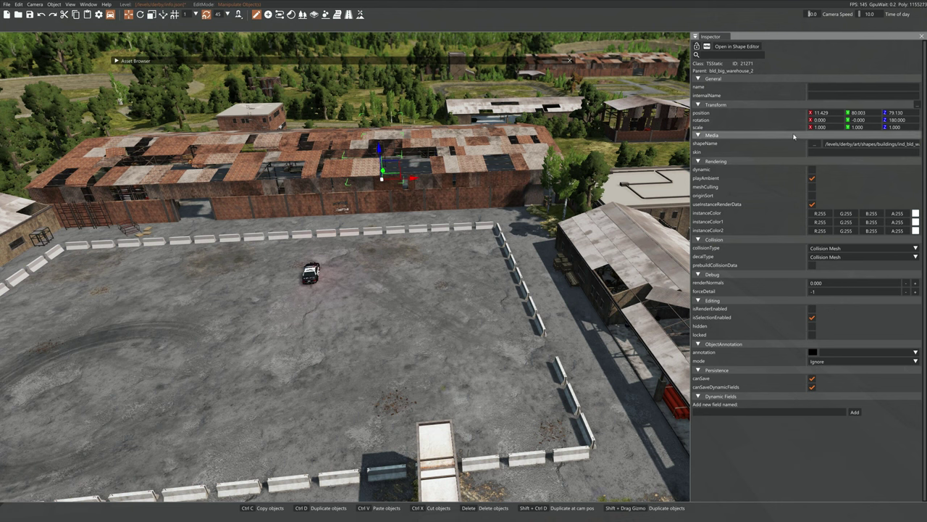
click(734, 48)
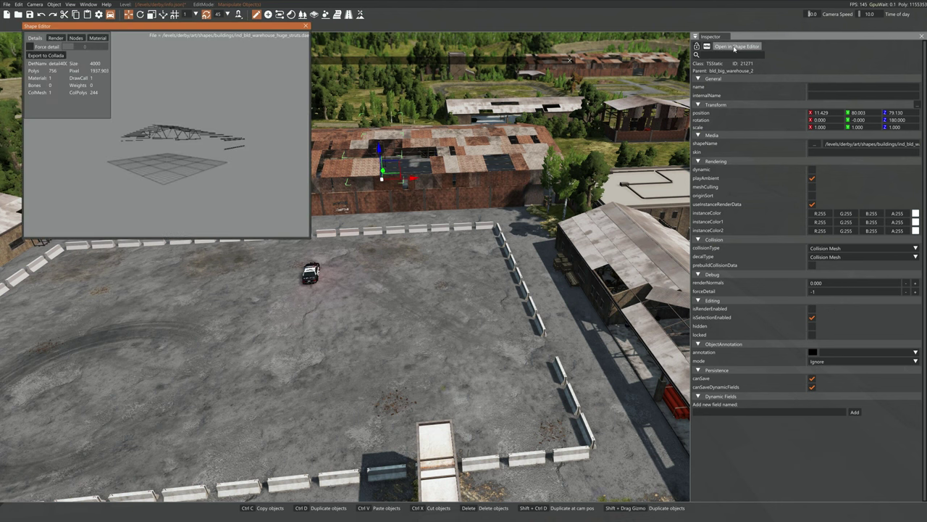
drag(180, 27, 203, 87)
drag(220, 196, 287, 222)
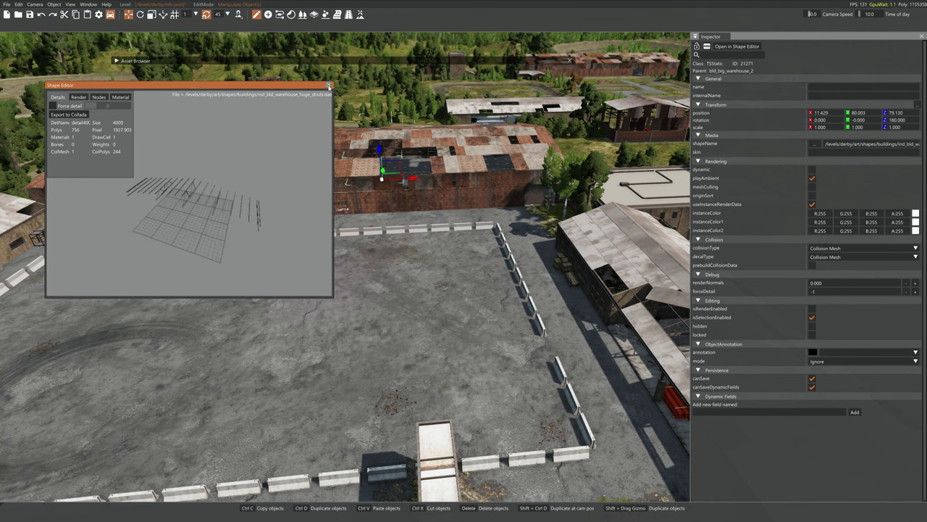
Close the Shape Editor, switch to the terrain editing tools and frame the dirt road junction
click(329, 86)
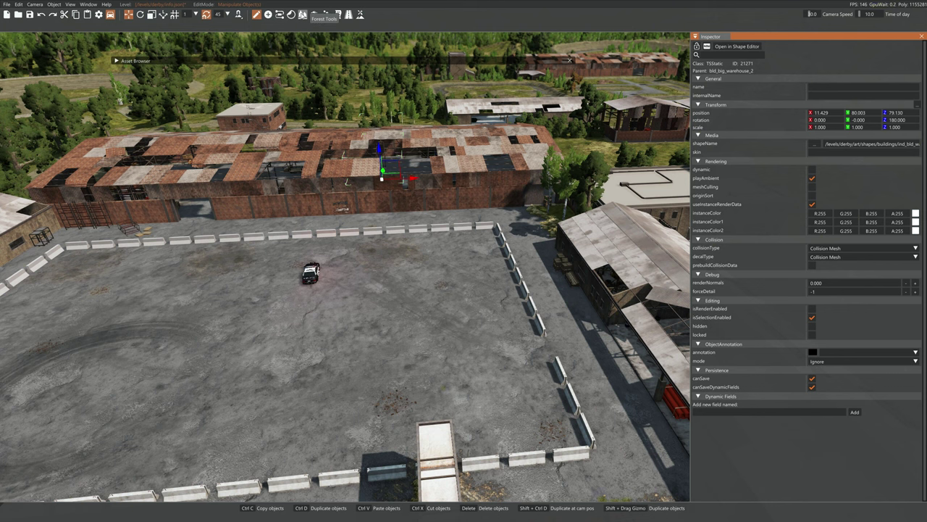
click(361, 15)
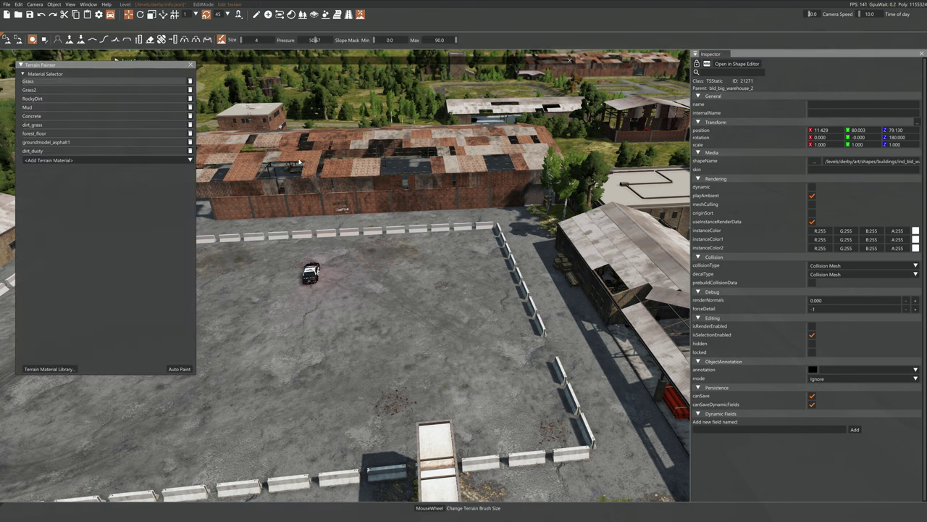
key(w)
mouse_move(379, 311)
right_down()
mouse_move(565, 261)
mouse_move(558, 232)
mouse_move(555, 340)
mouse_move(539, 330)
right_up()
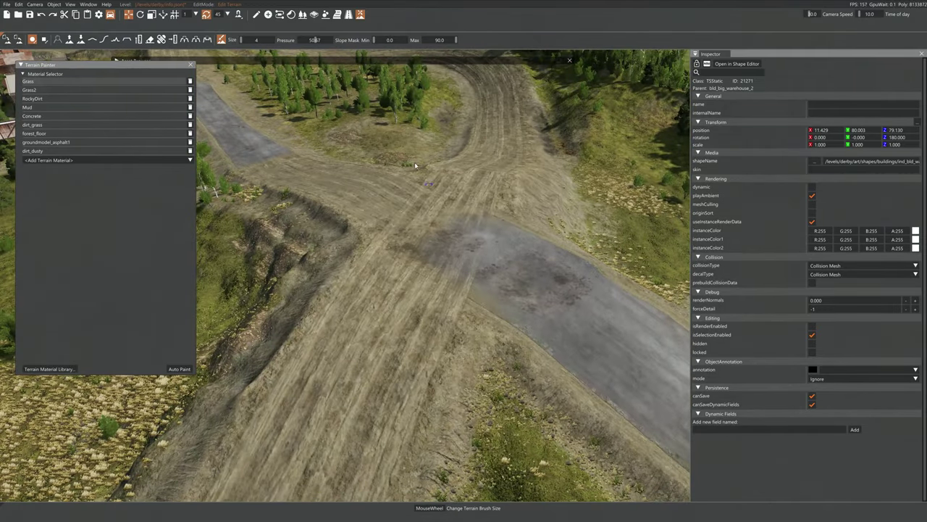
Try painting the Grass, Grass2 and Mud materials over the dirt road junction with brush sizes 42 and 22, undoing the painting
click(33, 82)
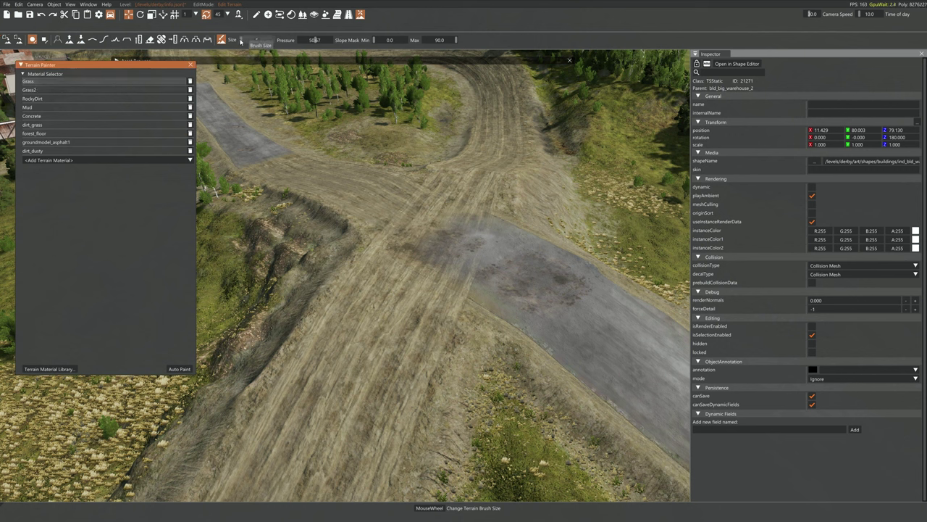
scroll(435, 256, down, 8)
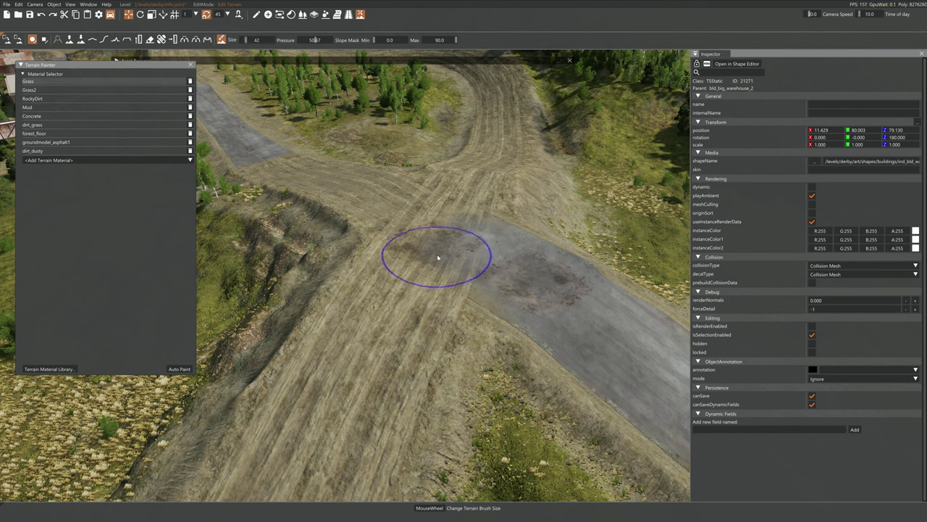
mouse_move(478, 242)
mouse_down()
mouse_move(425, 256)
mouse_move(393, 232)
mouse_up()
click(36, 91)
mouse_move(453, 242)
mouse_down()
mouse_move(445, 234)
mouse_move(455, 213)
mouse_move(427, 210)
mouse_up()
drag(447, 258, 366, 235)
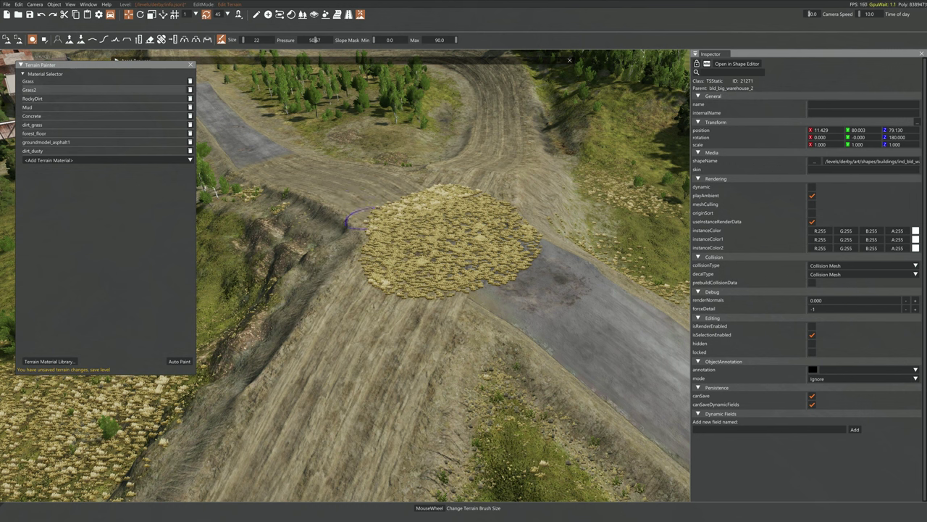
key(ctrl+z)
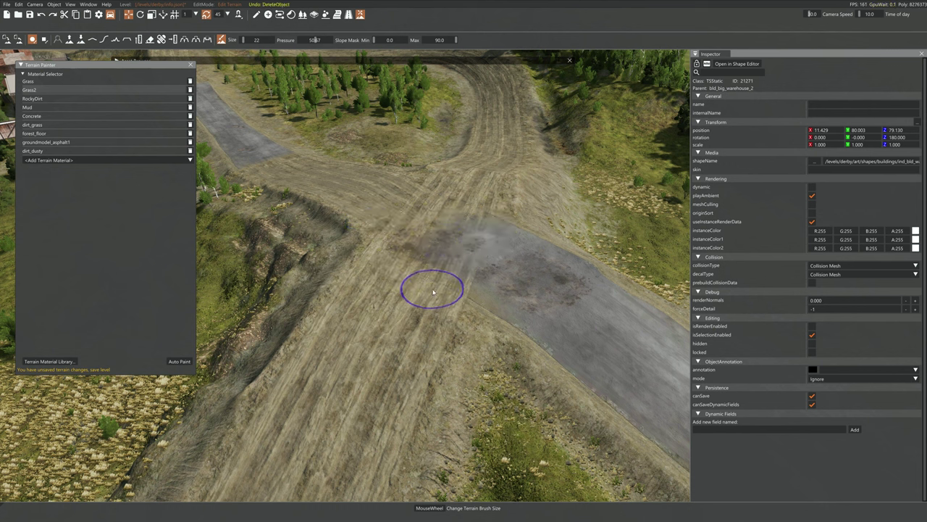
click(44, 108)
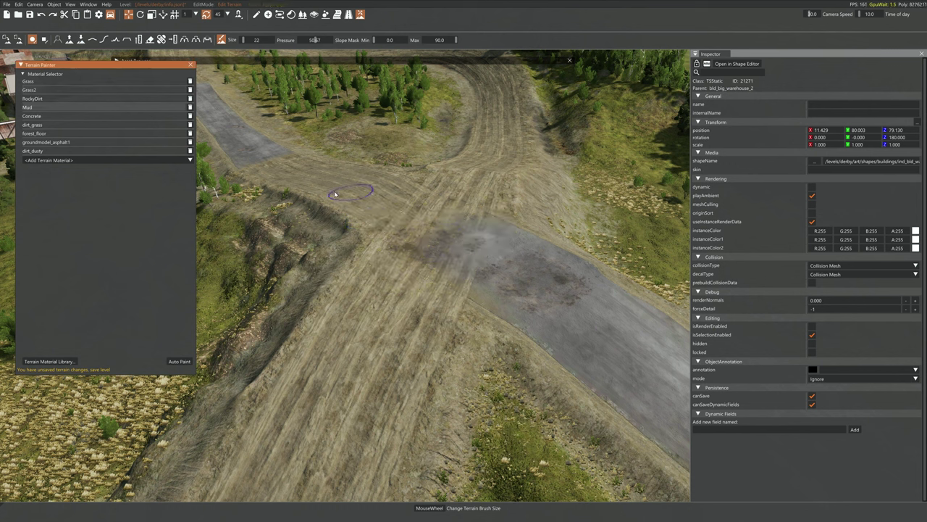
mouse_move(421, 242)
mouse_down()
mouse_move(441, 259)
mouse_move(435, 242)
mouse_up()
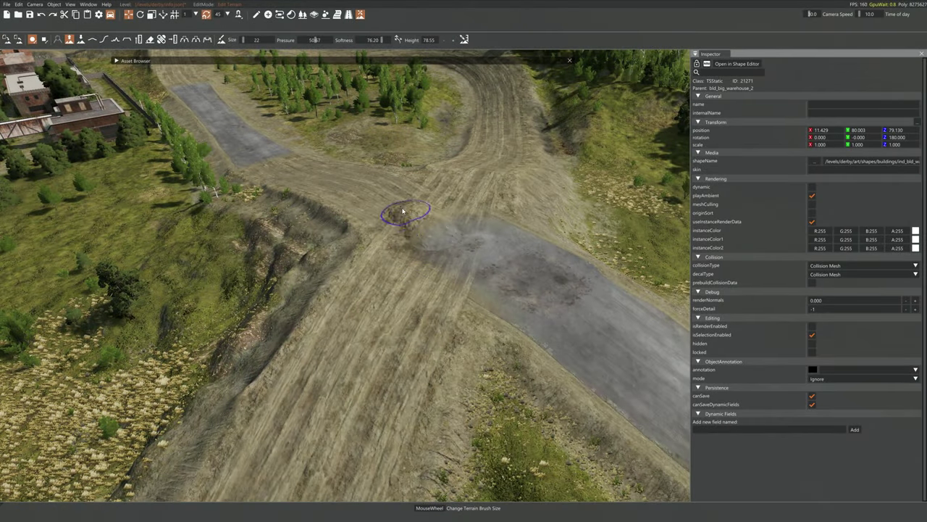
Try raising a steep mound at the dirt road junction with brush size 22 and undo the last raises
drag(396, 234, 400, 235)
key(d)
right_drag(466, 259, 449, 282)
right_drag(435, 248, 420, 248)
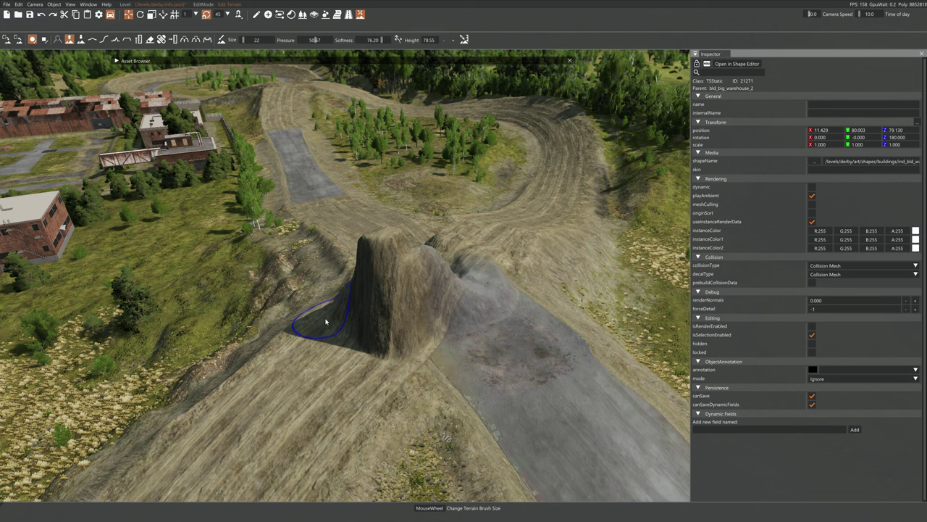
key(ctrl+z)
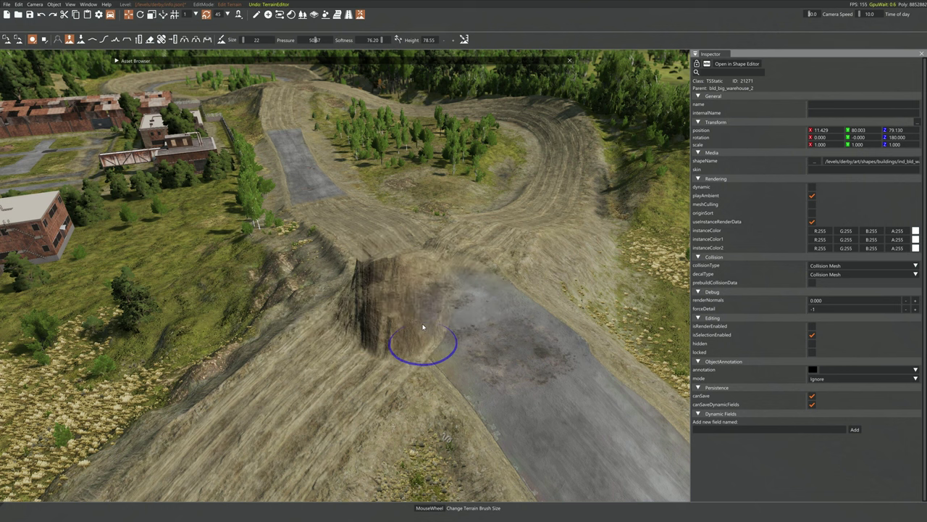
key(ctrl+z)
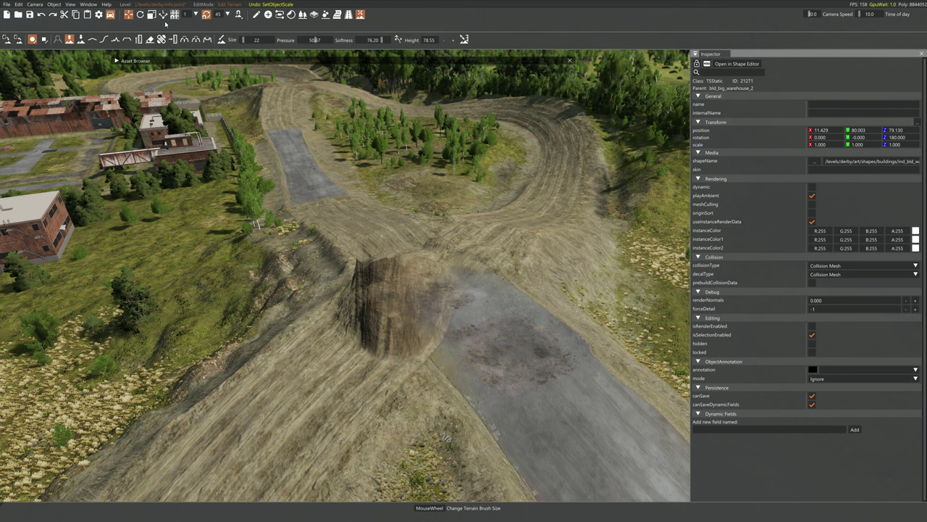
Lower the terrain beside the mound into a deep pit in the asphalt and undo the remaining mound
mouse_move(460, 333)
mouse_down()
mouse_move(483, 332)
mouse_move(493, 315)
mouse_move(478, 353)
mouse_up()
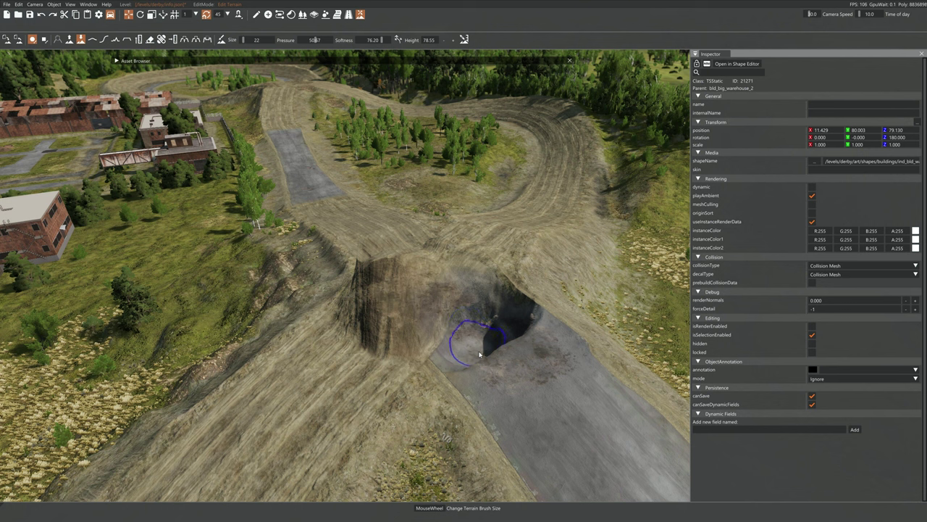
key(ctrl+z)
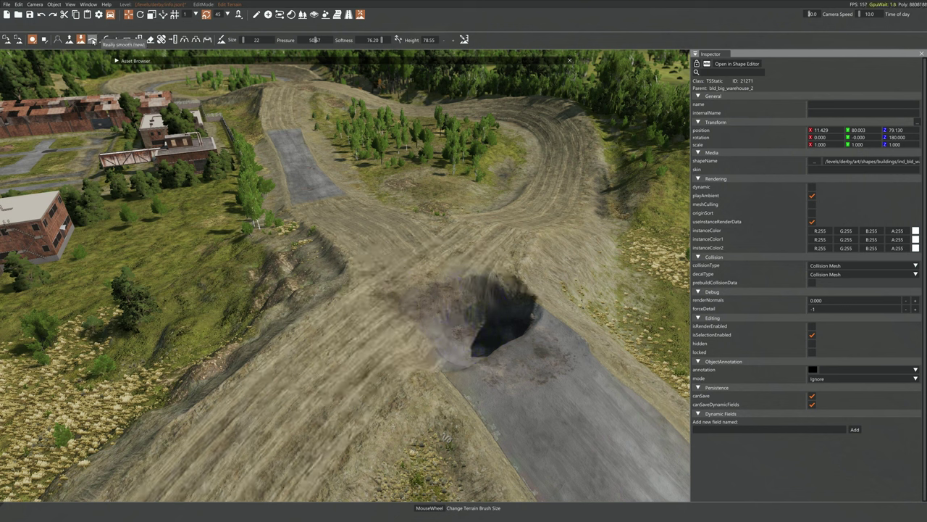
key(ctrl+z)
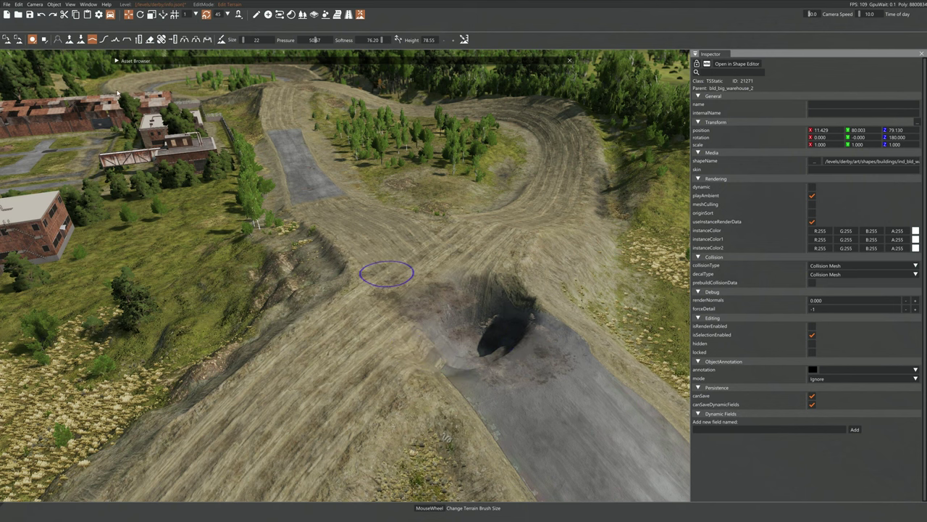
Smooth the slope along the pit's steep rim at the junction with brush size 22
mouse_move(466, 260)
right_down()
mouse_move(515, 322)
mouse_move(540, 305)
right_up()
key(w)
right_drag(481, 280, 362, 279)
key(d)
right_drag(382, 334, 340, 319)
key(s)
key(w)
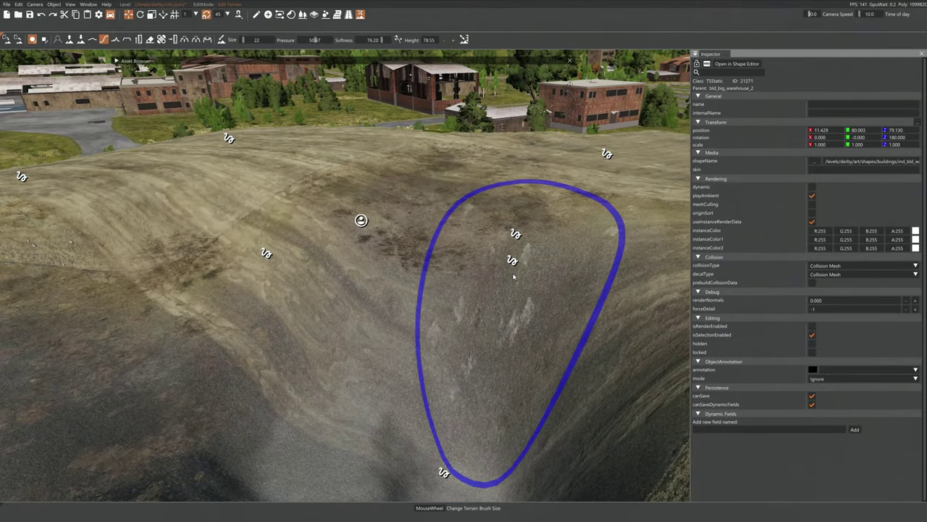
key(a)
right_drag(521, 332, 524, 326)
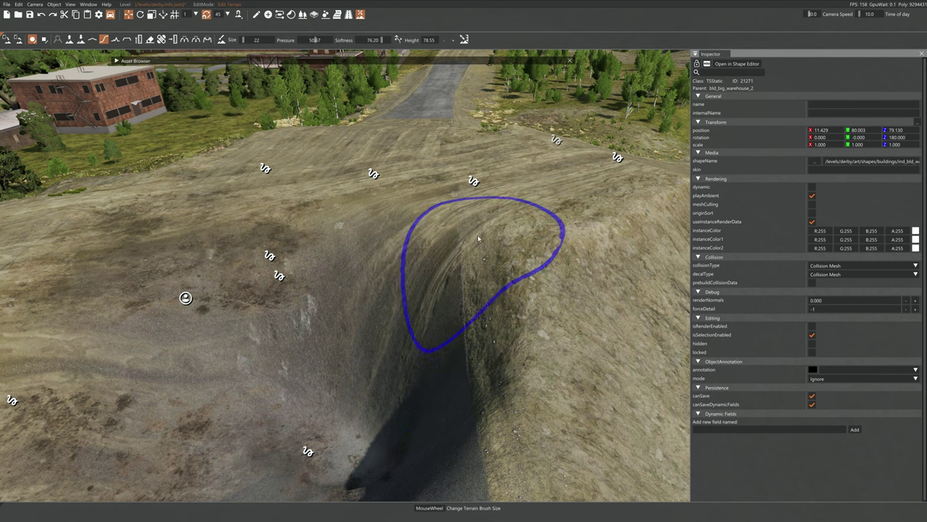
mouse_move(462, 378)
mouse_down()
mouse_move(439, 332)
mouse_move(436, 382)
mouse_up()
Extend the slope smoothing across the pit's far wall and down to its floor
right_drag(436, 382, 376, 379)
key(d)
right_drag(518, 308, 514, 387)
key(w)
key(s)
mouse_move(514, 386)
mouse_down()
mouse_move(584, 354)
mouse_move(403, 290)
mouse_move(633, 347)
mouse_move(558, 315)
mouse_up()
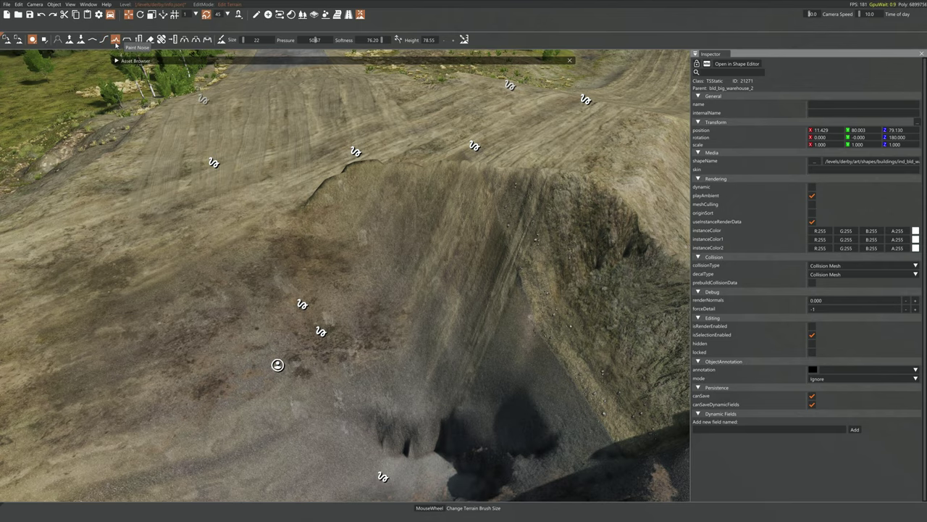
Paint noise with brush size 48 to form jagged peaks along the inner edge of the banked curve
key(s)
mouse_move(322, 250)
right_down()
mouse_move(406, 257)
mouse_move(419, 342)
mouse_move(376, 268)
mouse_move(370, 283)
mouse_move(373, 250)
mouse_move(406, 311)
mouse_move(475, 322)
mouse_move(464, 320)
right_up()
key(w)
key(s)
drag(360, 374, 369, 367)
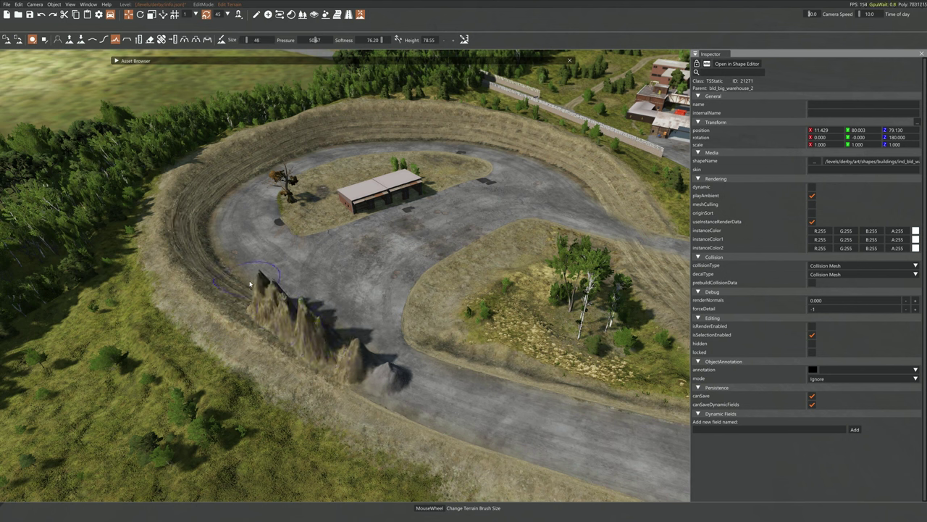
Extend the painted noise into a tall, jagged rock ridge across the banked curve and the adjoining grassy slope
mouse_move(300, 324)
mouse_down()
mouse_move(231, 311)
mouse_move(203, 250)
mouse_move(246, 362)
mouse_move(348, 420)
mouse_move(290, 416)
mouse_move(160, 281)
mouse_move(149, 308)
mouse_up()
key(d)
mouse_move(484, 415)
right_down()
mouse_move(449, 406)
mouse_move(440, 353)
mouse_move(406, 333)
mouse_move(402, 344)
mouse_move(553, 451)
mouse_move(605, 400)
mouse_move(623, 443)
right_up()
key(w)
key(s)
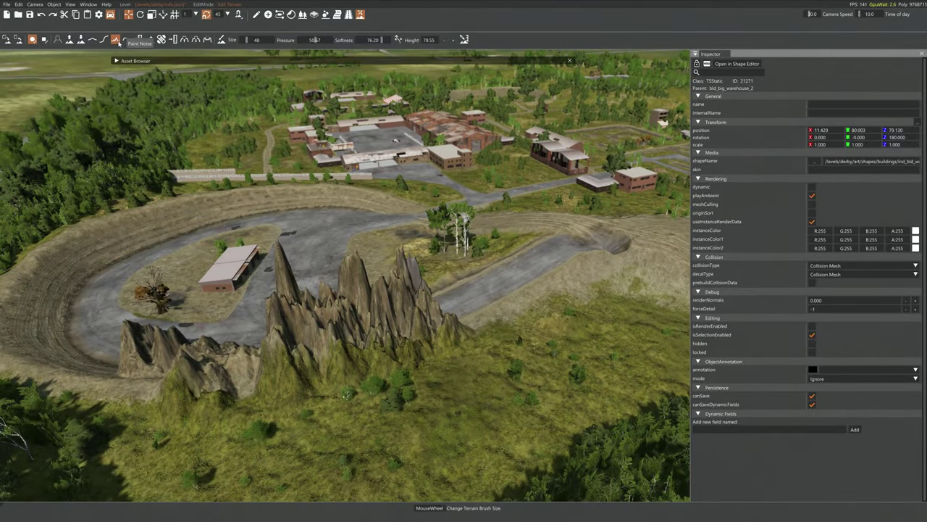